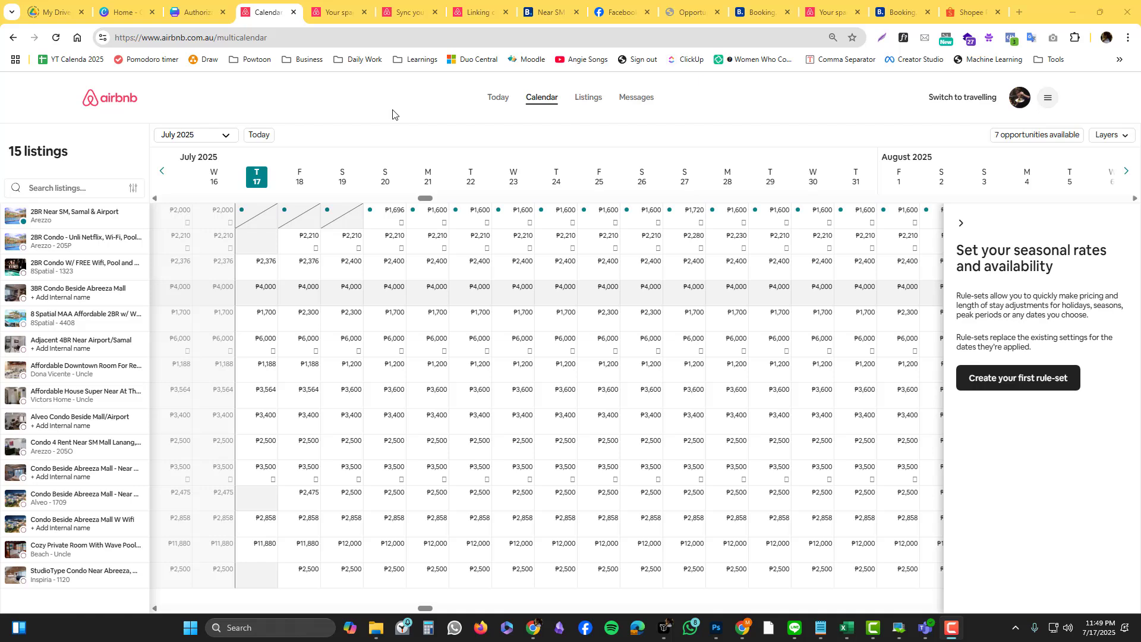
Step: Look over the listings overview, briefly visiting the 2BR listing and the host profile
{"action": "left_click", "coordinate": [596, 100]}
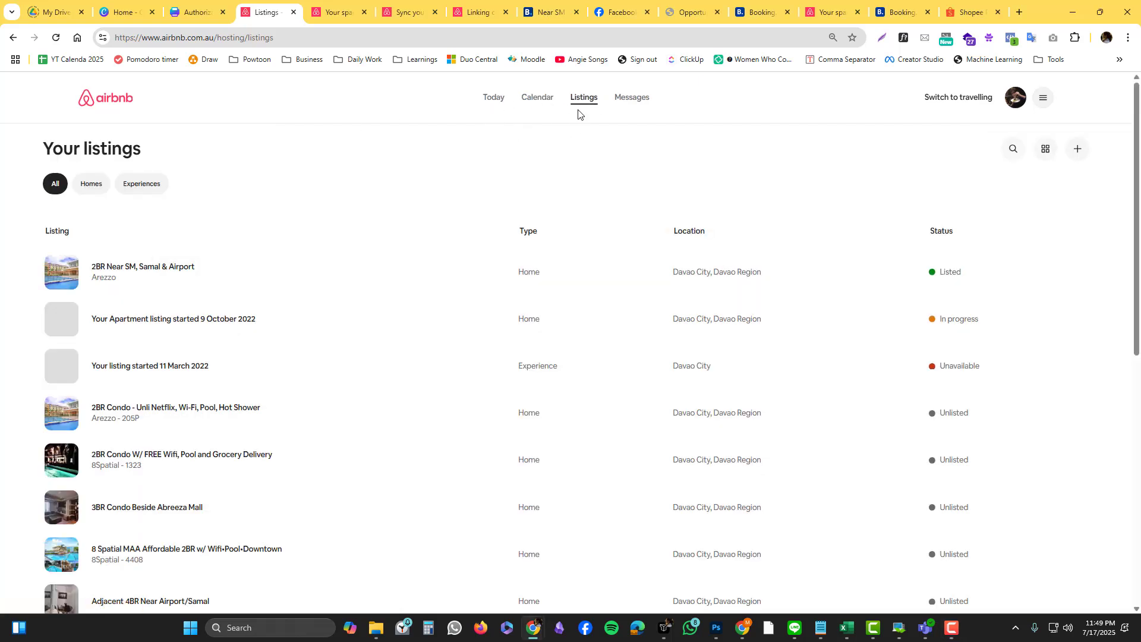
{"action": "left_click", "coordinate": [191, 271]}
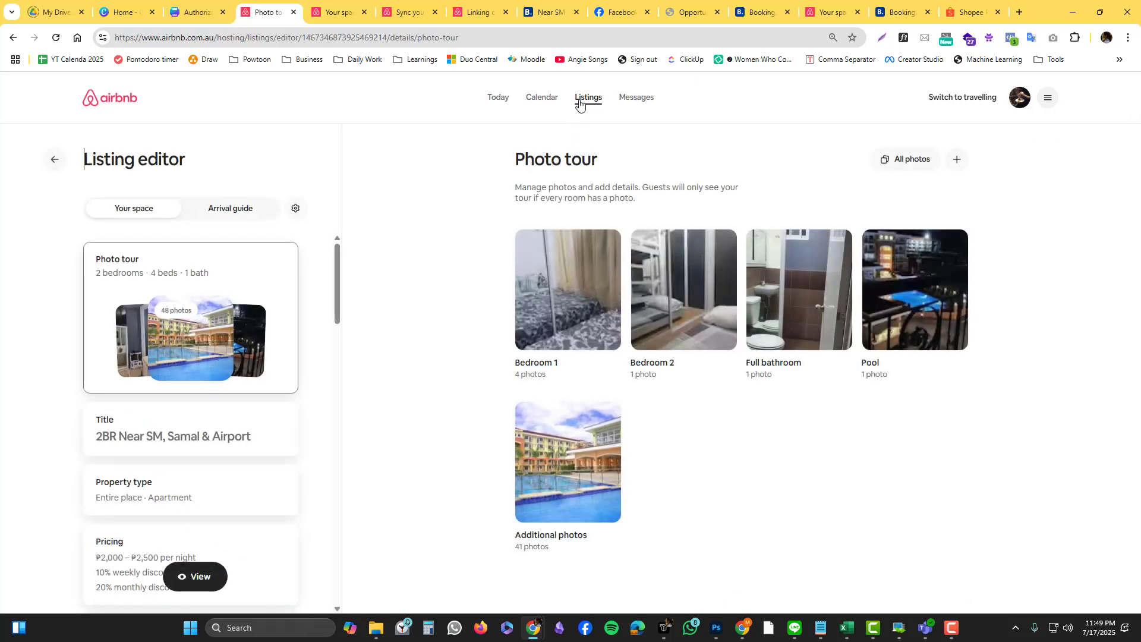
{"action": "left_click", "coordinate": [582, 101]}
{"action": "left_click", "coordinate": [1015, 98]}
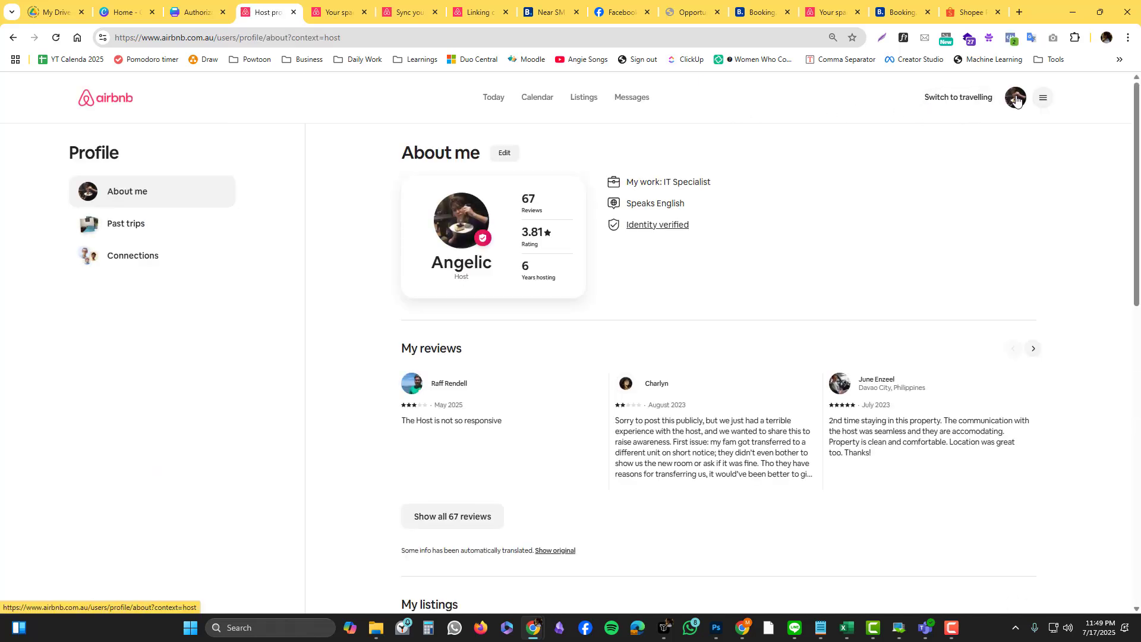
{"action": "left_click", "coordinate": [584, 102]}
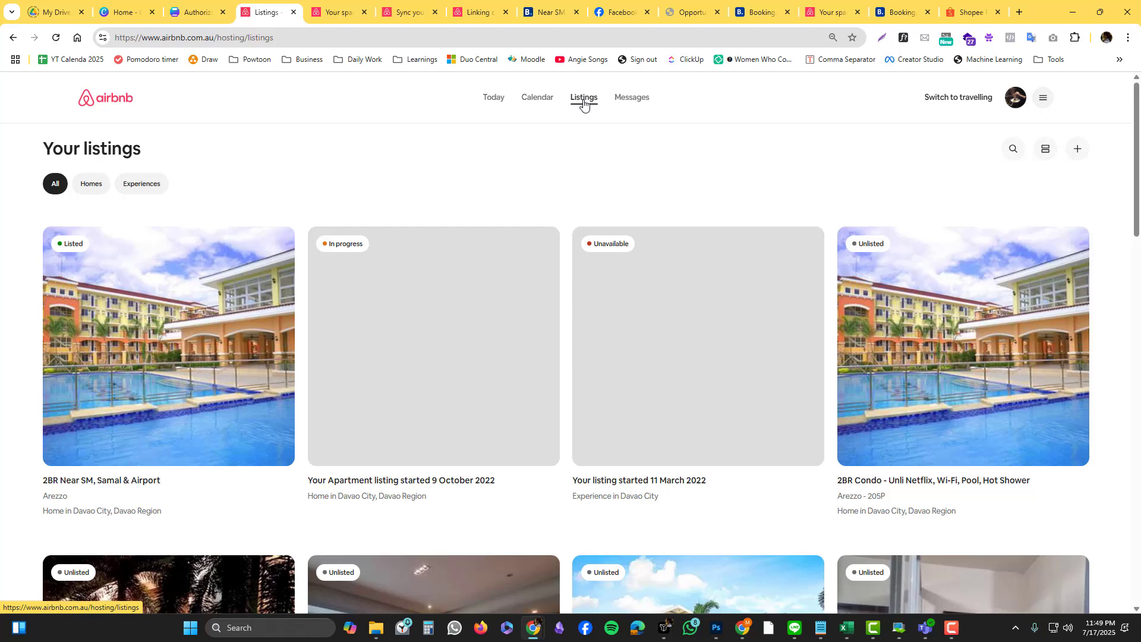
Step: Switch the listings to table view and back, then open the 2BR Near SM, Samal & Airport editor
{"action": "left_click", "coordinate": [1047, 149]}
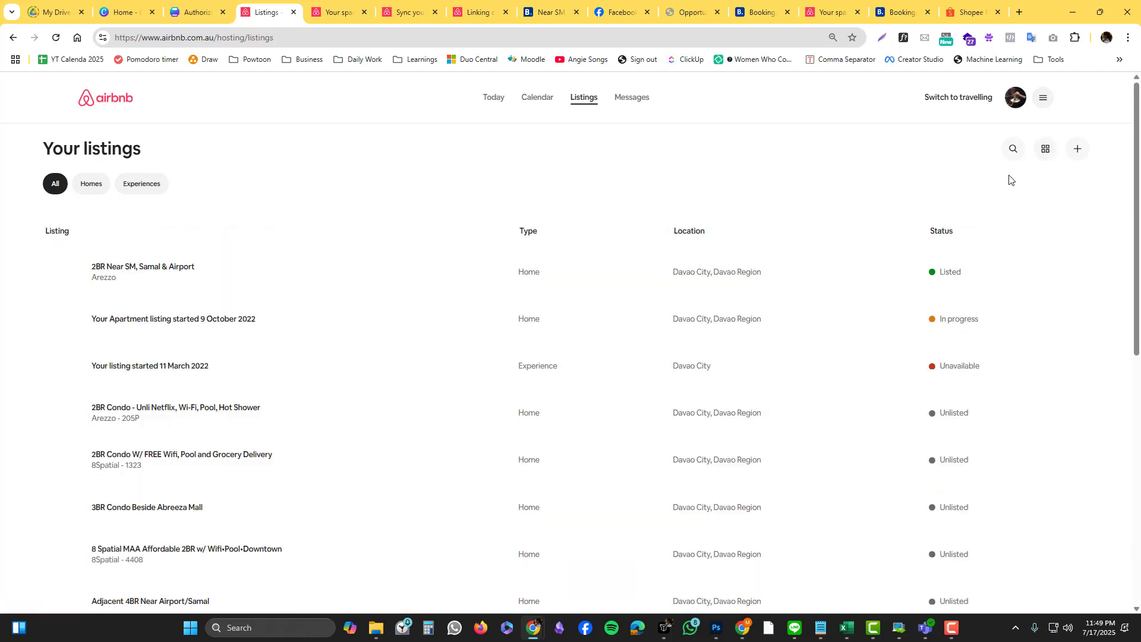
{"action": "left_click", "coordinate": [1038, 150]}
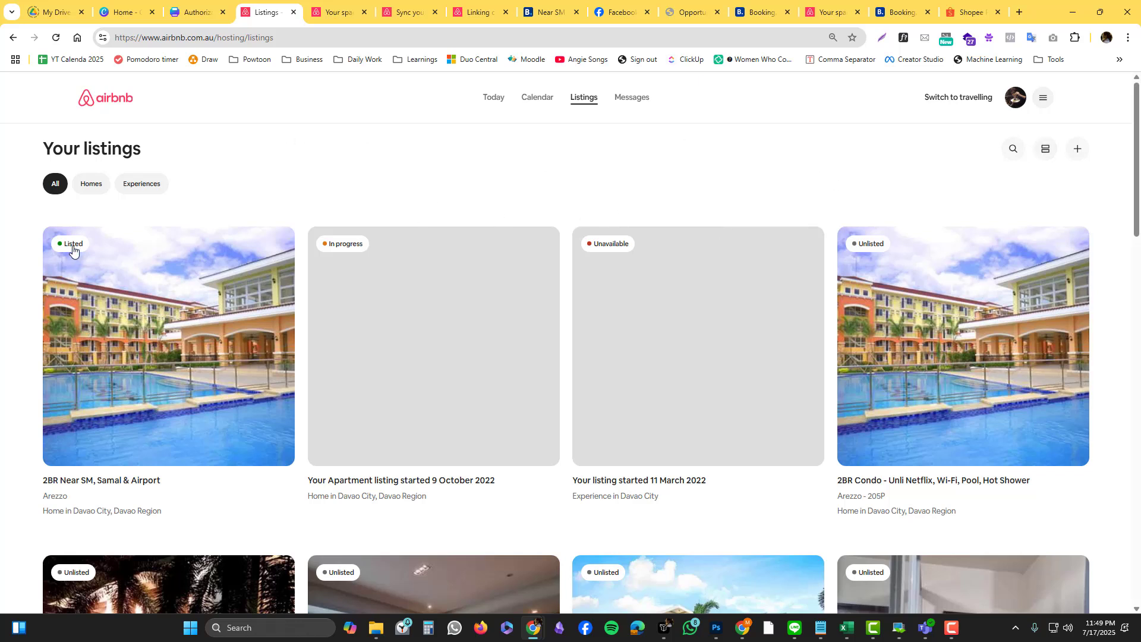
{"action": "left_click", "coordinate": [109, 318]}
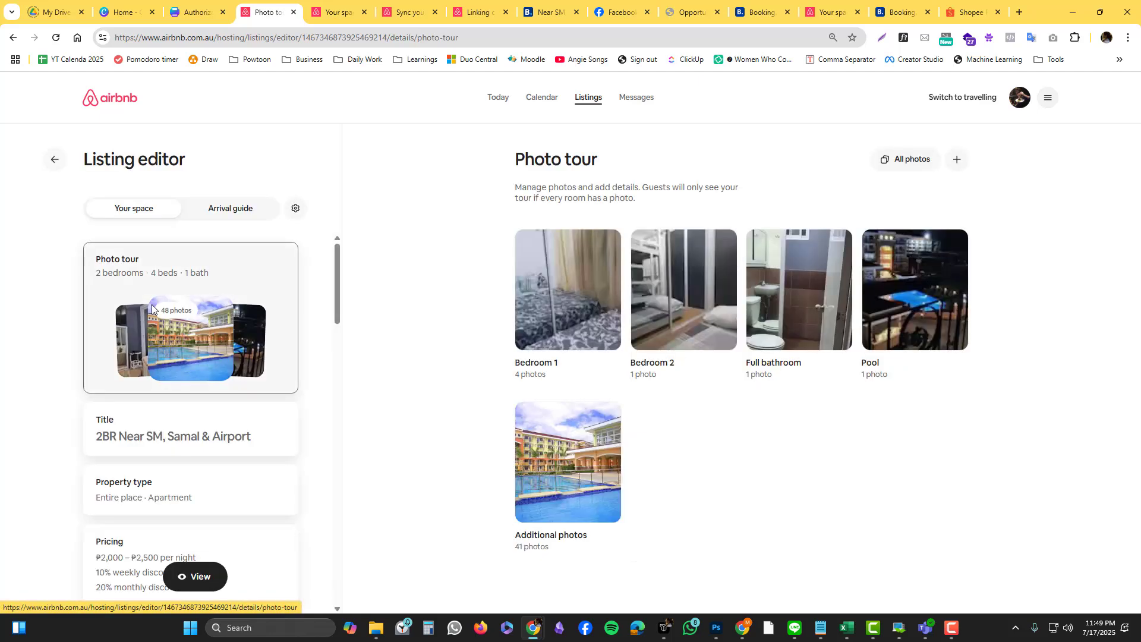
Step: Open the 2BR Near SM, Samal & Airport calendar and review June nightly rates of ₱2,000 and ₱2,223
{"action": "left_click", "coordinate": [537, 110]}
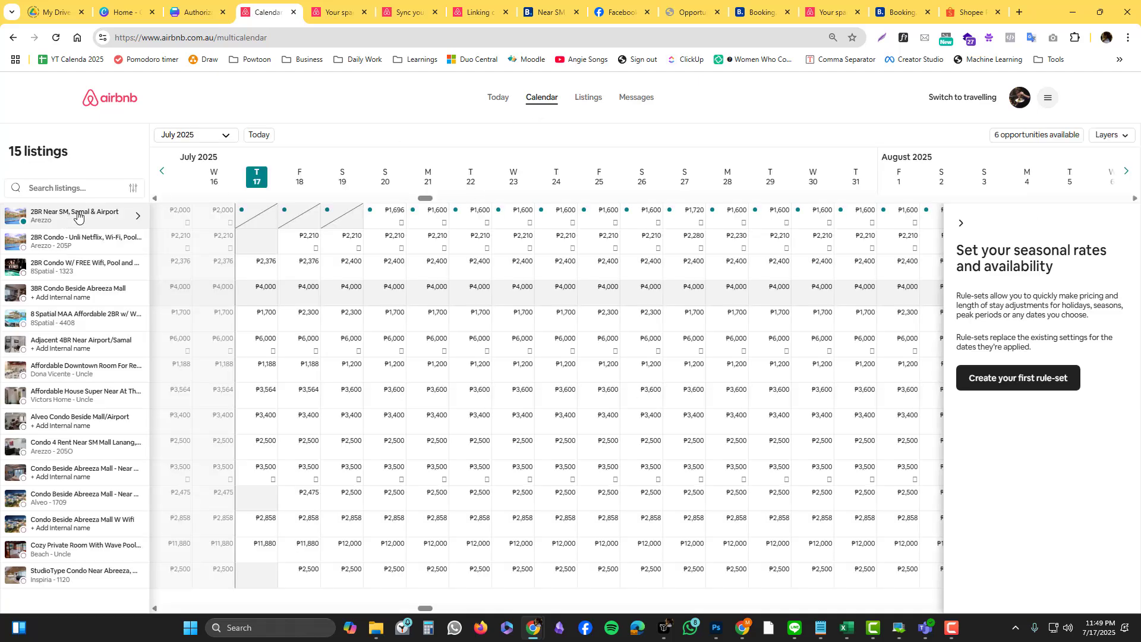
{"action": "left_click", "coordinate": [81, 217]}
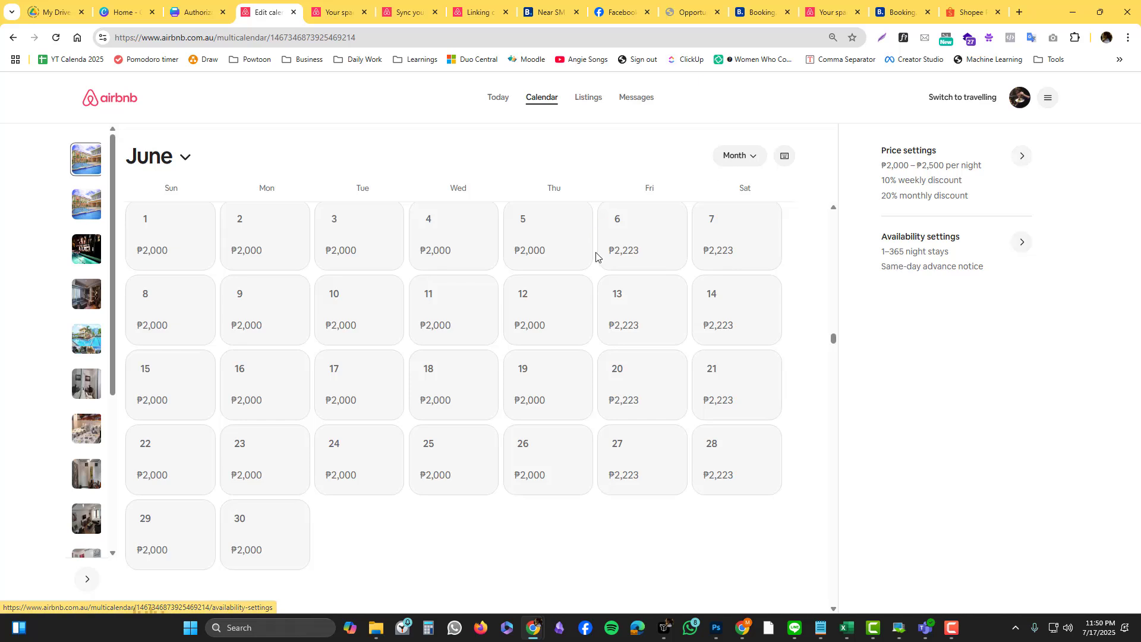
{"action": "scroll", "coordinate": [596, 256], "scroll_direction": "down", "scroll_amount": 10}
{"action": "scroll", "coordinate": [593, 264], "scroll_direction": "up", "scroll_amount": 5}
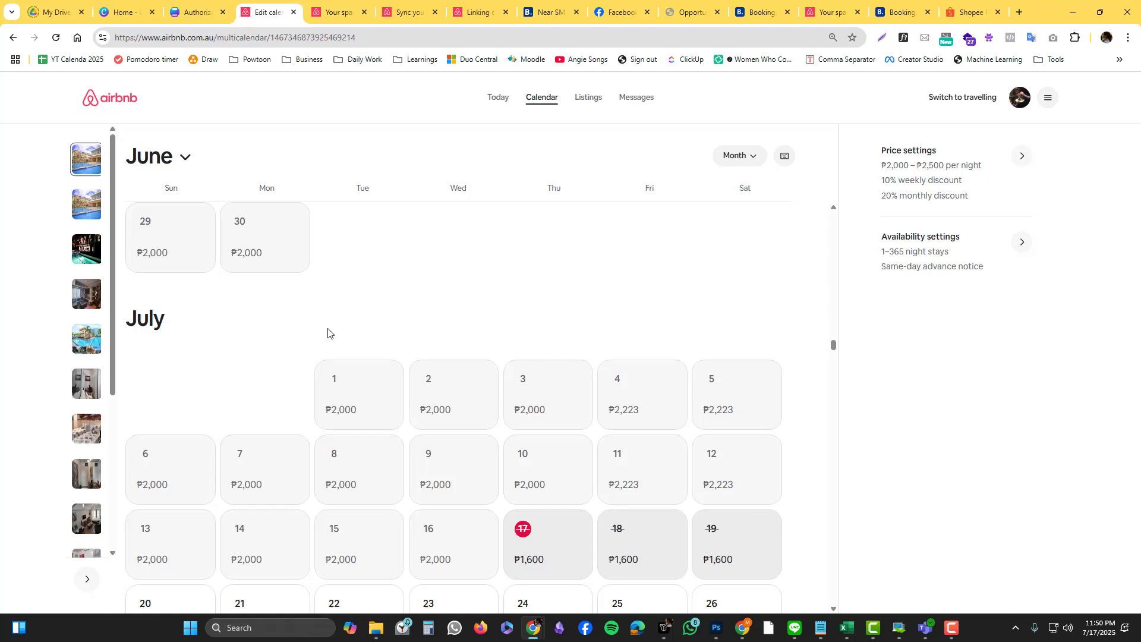
{"action": "scroll", "coordinate": [330, 309], "scroll_direction": "down", "scroll_amount": 1}
{"action": "scroll", "coordinate": [329, 315], "scroll_direction": "up", "scroll_amount": 1}
{"action": "scroll", "coordinate": [618, 326], "scroll_direction": "up", "scroll_amount": 5}
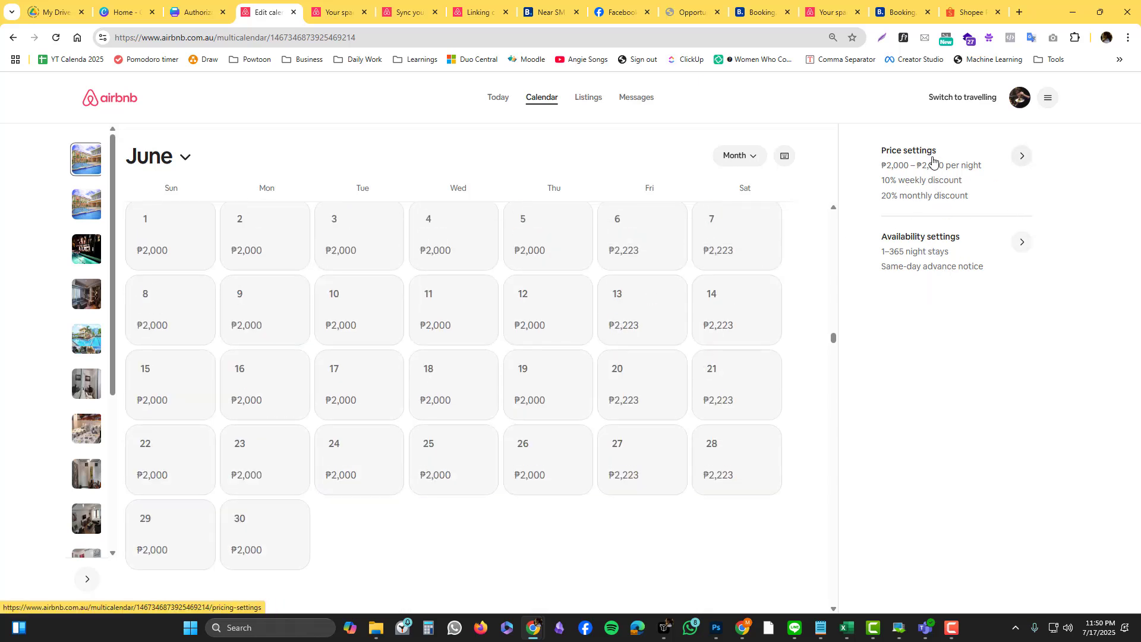
Step: Open Availability settings, look at Connect multiple Airbnb listings, and return to trip-length and notice options
{"action": "left_click", "coordinate": [937, 259]}
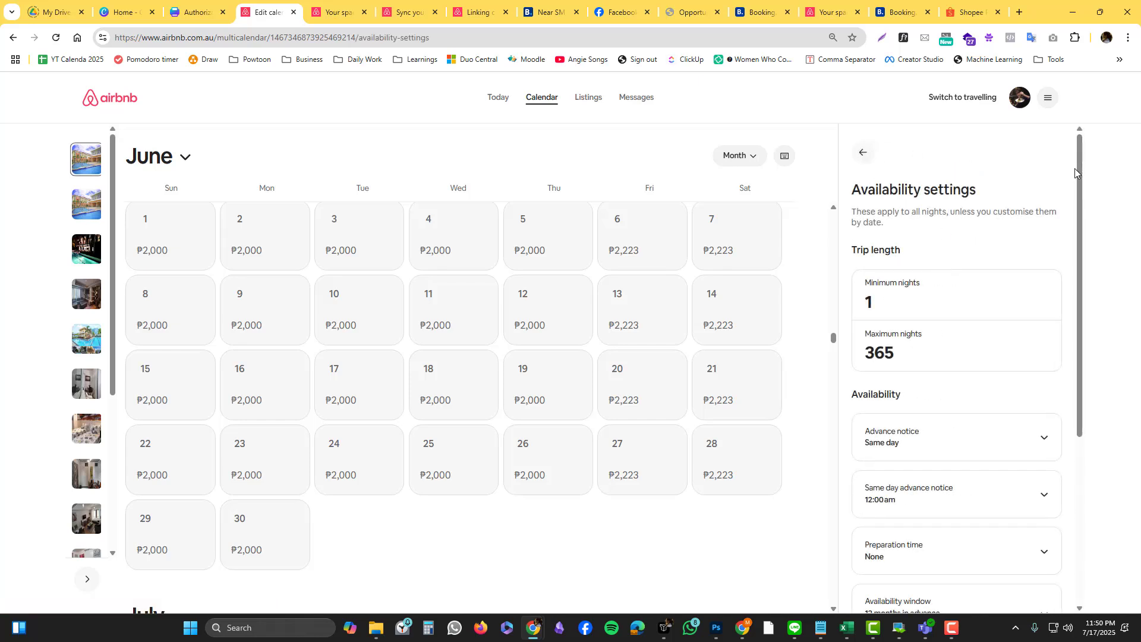
{"action": "left_click_drag", "start_coordinate": [1079, 174], "coordinate": [1081, 422]}
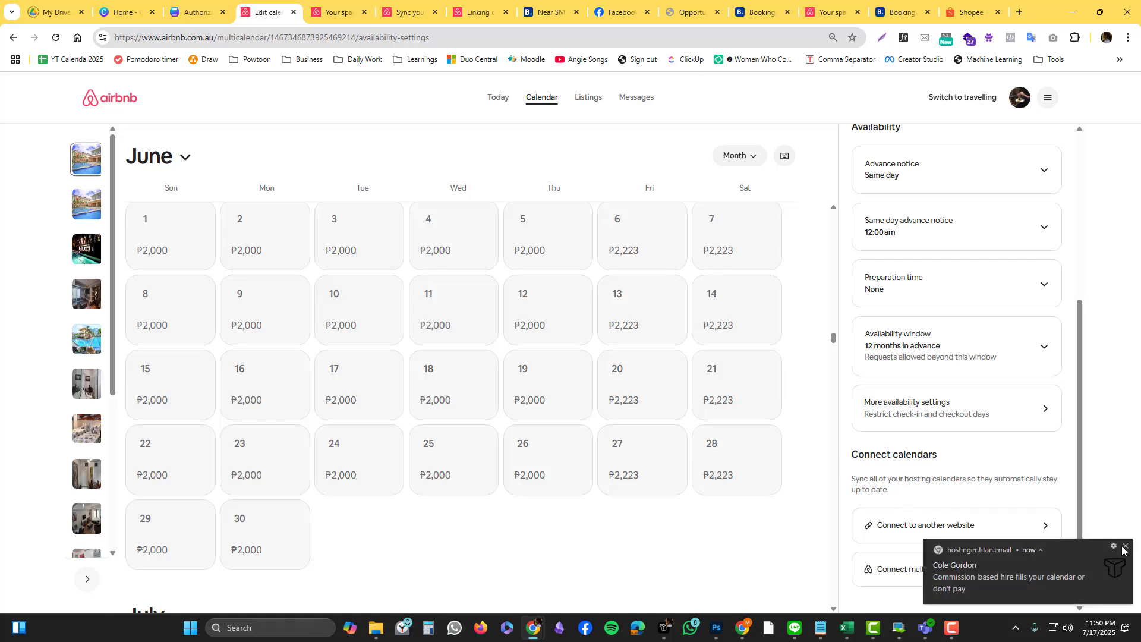
{"action": "left_click", "coordinate": [1125, 546]}
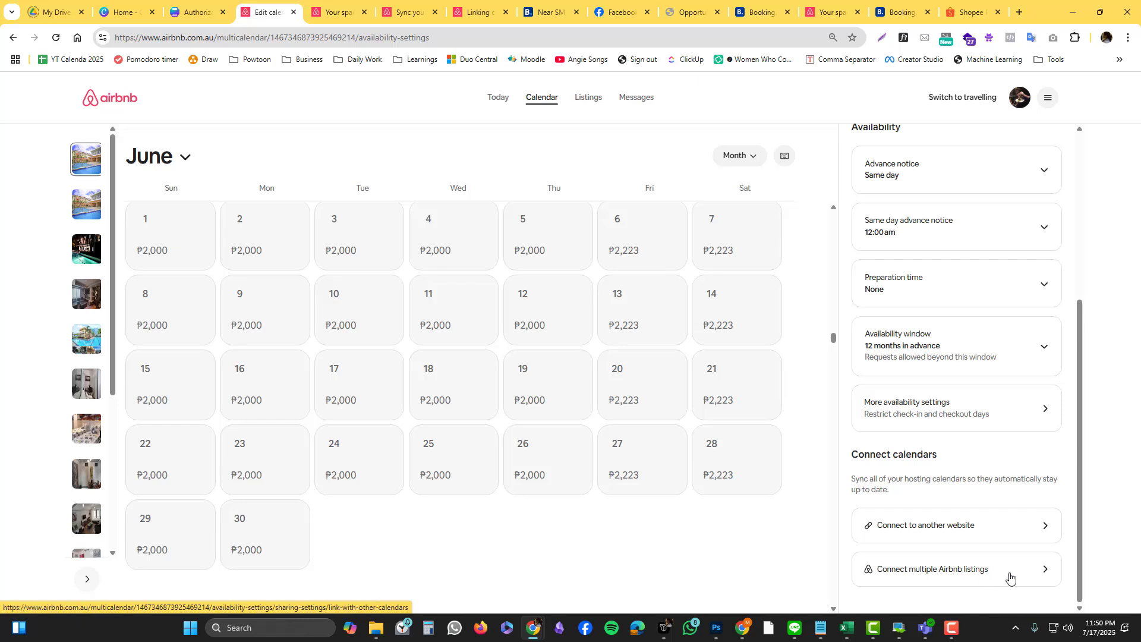
{"action": "left_click", "coordinate": [1010, 579]}
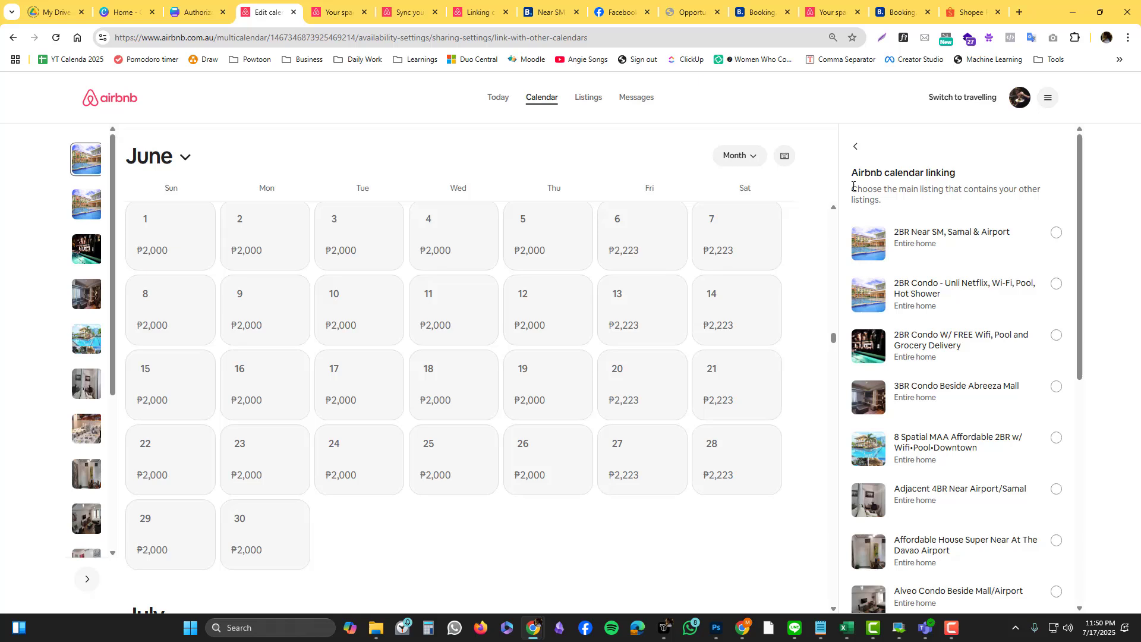
{"action": "left_click", "coordinate": [856, 148]}
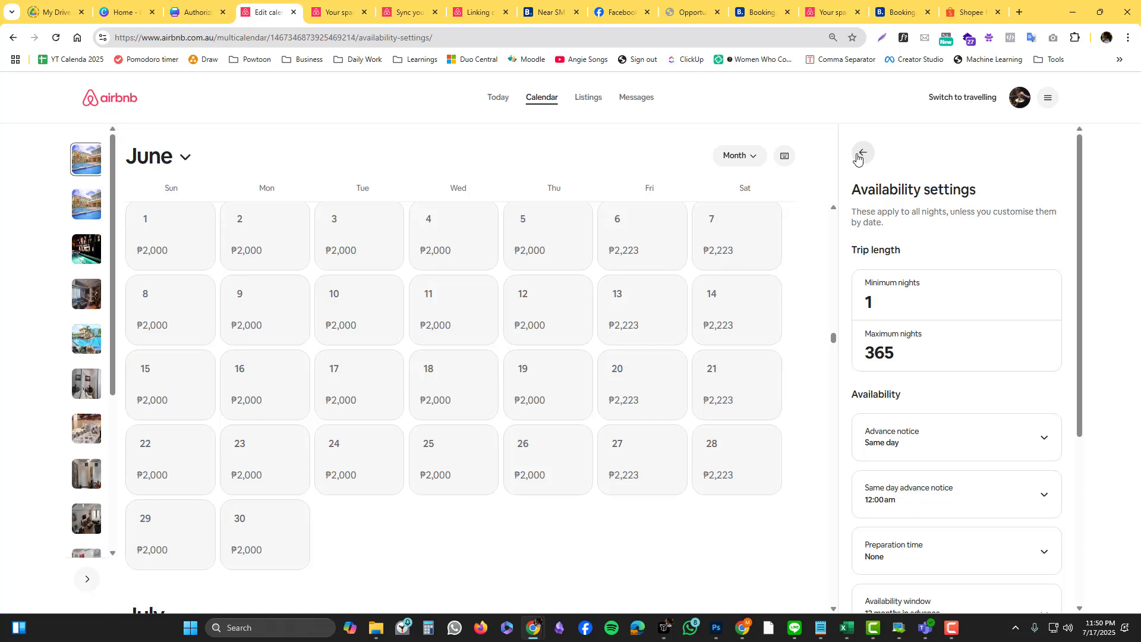
Step: Copy the Airbnb calendar link under Connect to another website and select the old link on Booking.com
{"action": "scroll", "coordinate": [898, 350], "scroll_direction": "down", "scroll_amount": 5}
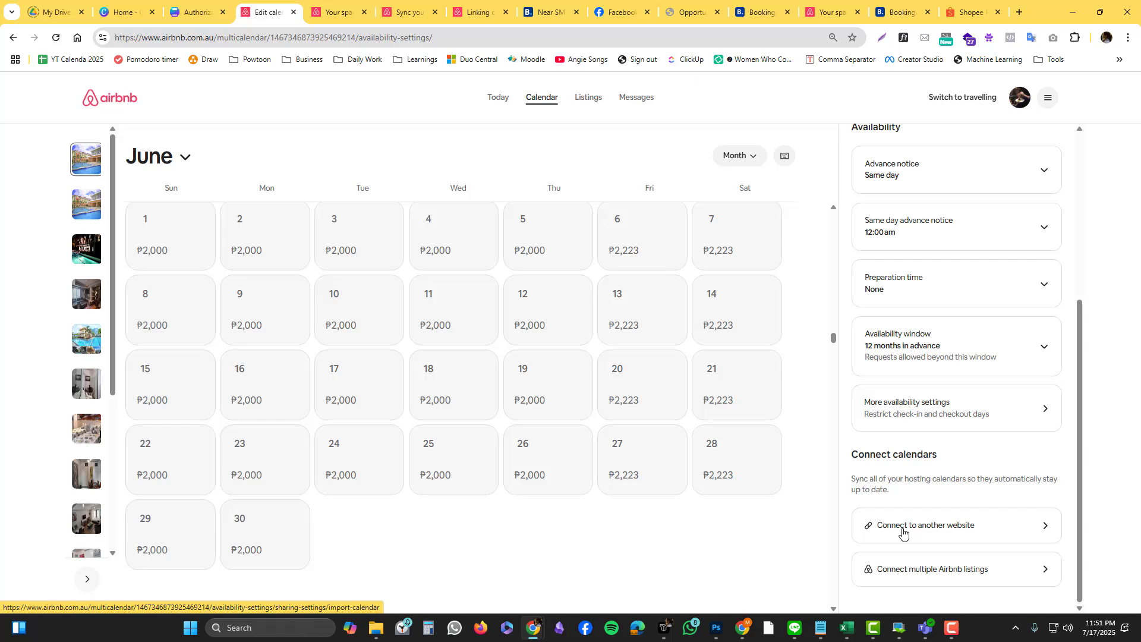
{"action": "left_click", "coordinate": [903, 533]}
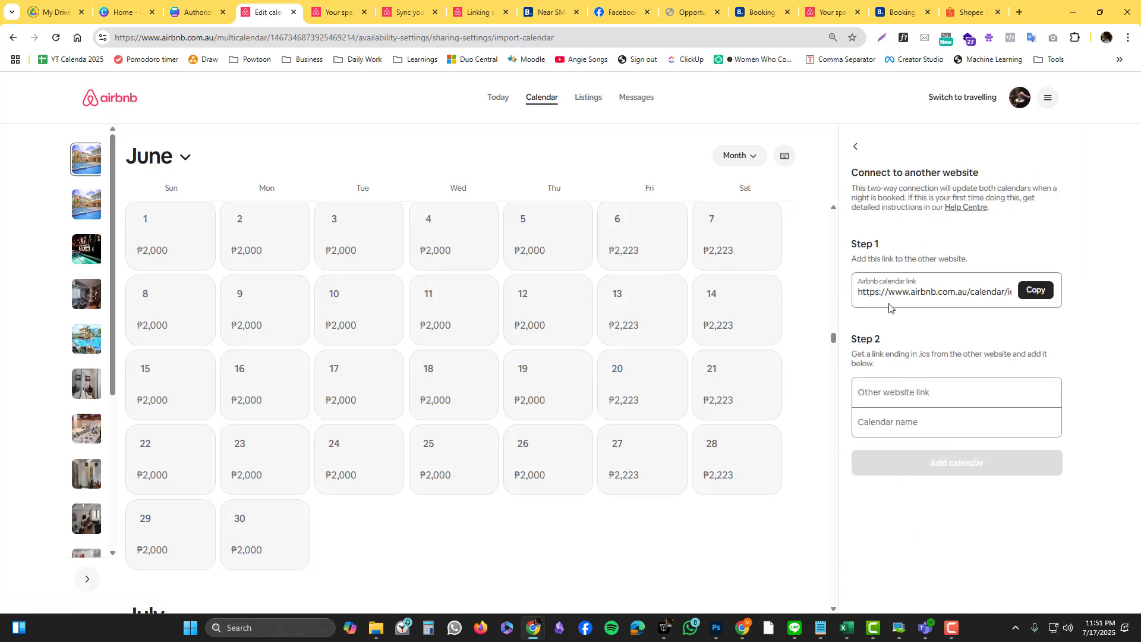
{"action": "left_click", "coordinate": [1035, 292]}
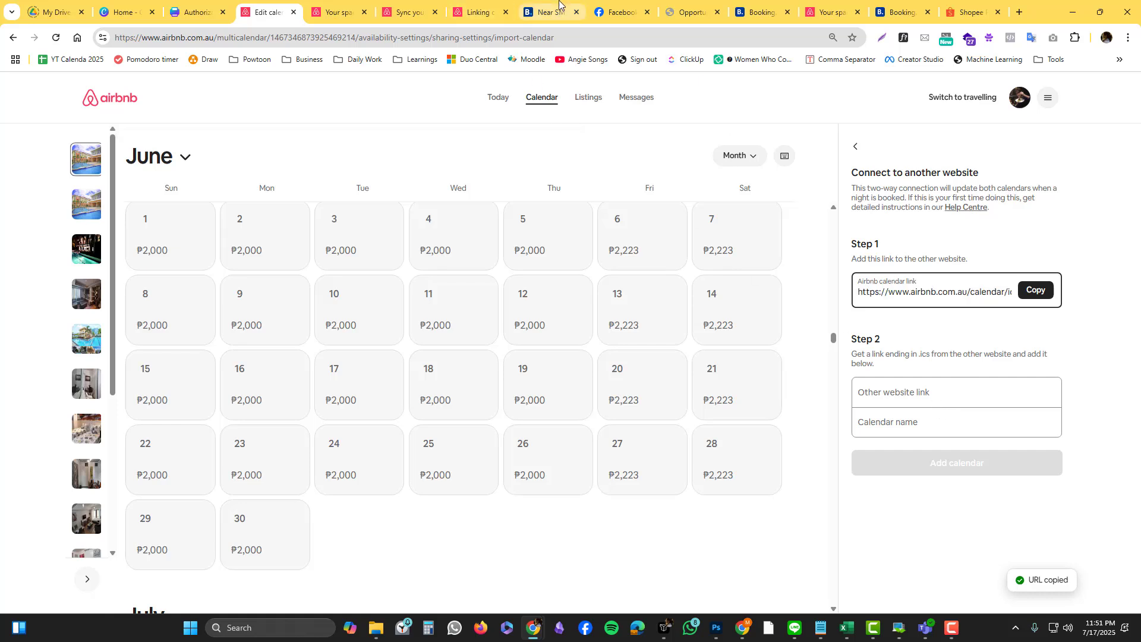
{"action": "left_click_drag", "start_coordinate": [544, 12], "coordinate": [338, 12]}
{"action": "key", "text": "ctrl+a"}
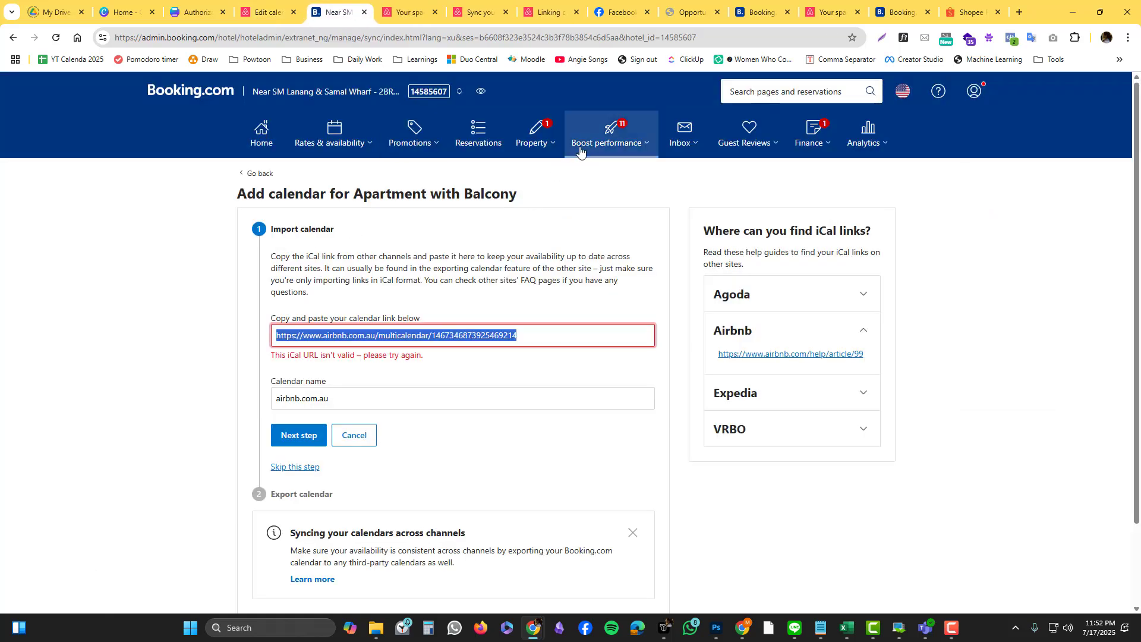
{"action": "left_click", "coordinate": [286, 143]}
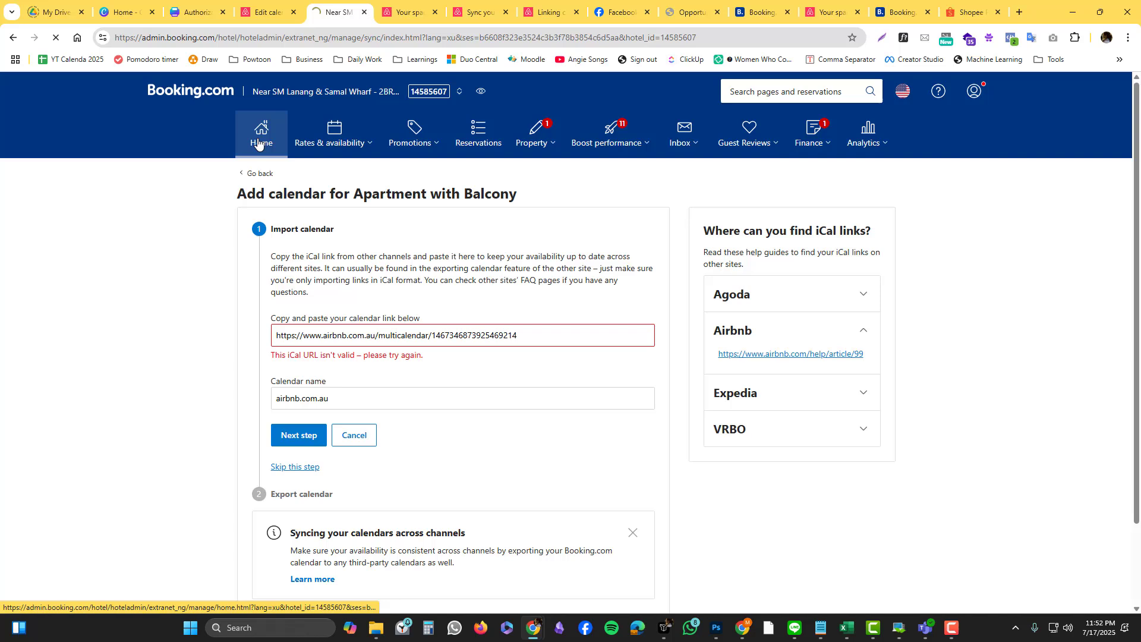
{"action": "left_click", "coordinate": [438, 94]}
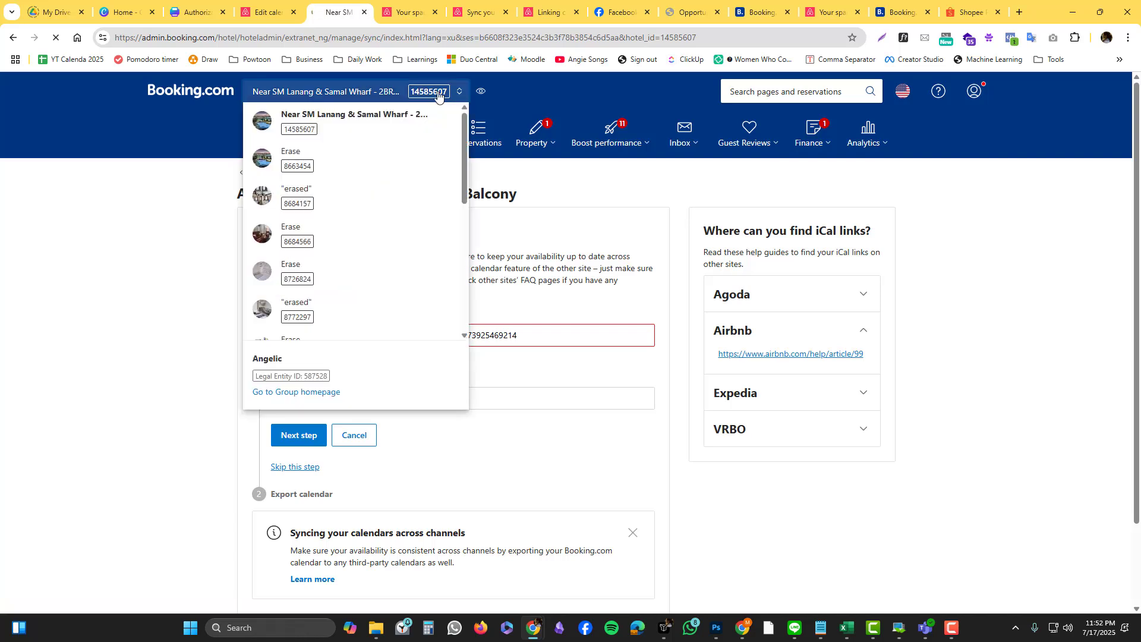
{"action": "left_click", "coordinate": [395, 120]}
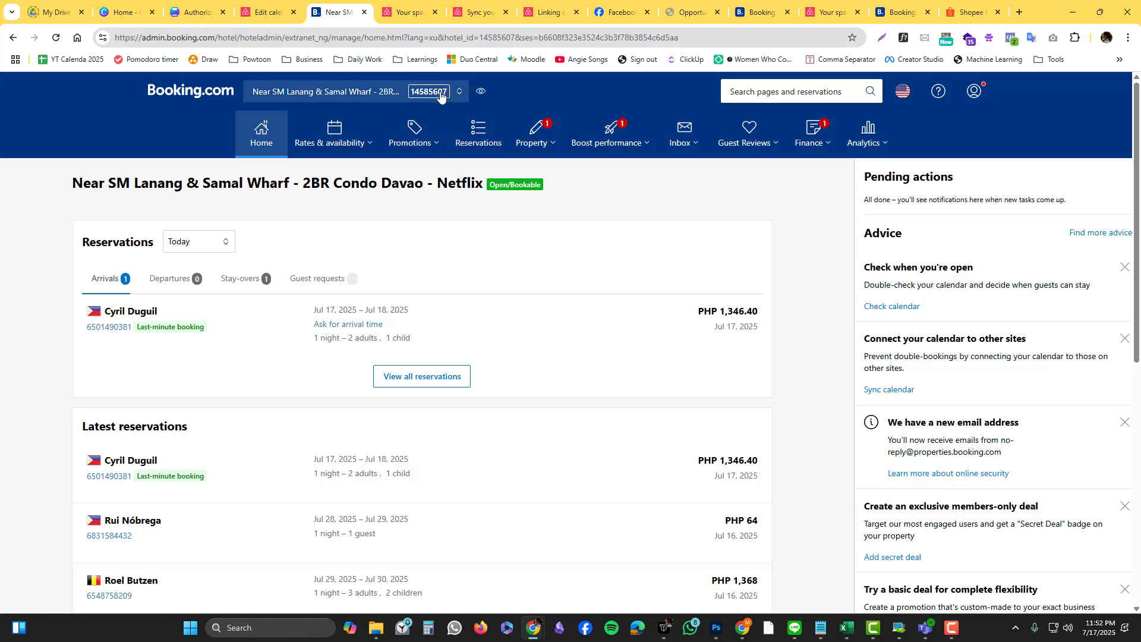
{"action": "left_click", "coordinate": [440, 92]}
{"action": "left_click", "coordinate": [306, 392]}
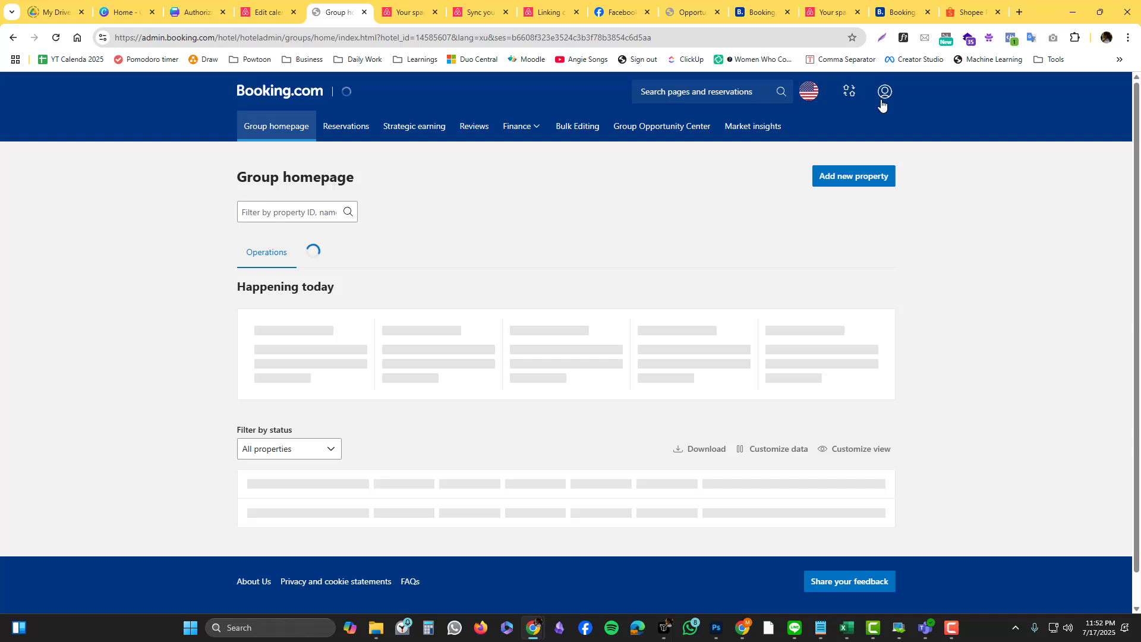
{"action": "scroll", "coordinate": [886, 83], "scroll_direction": "down", "scroll_amount": 3}
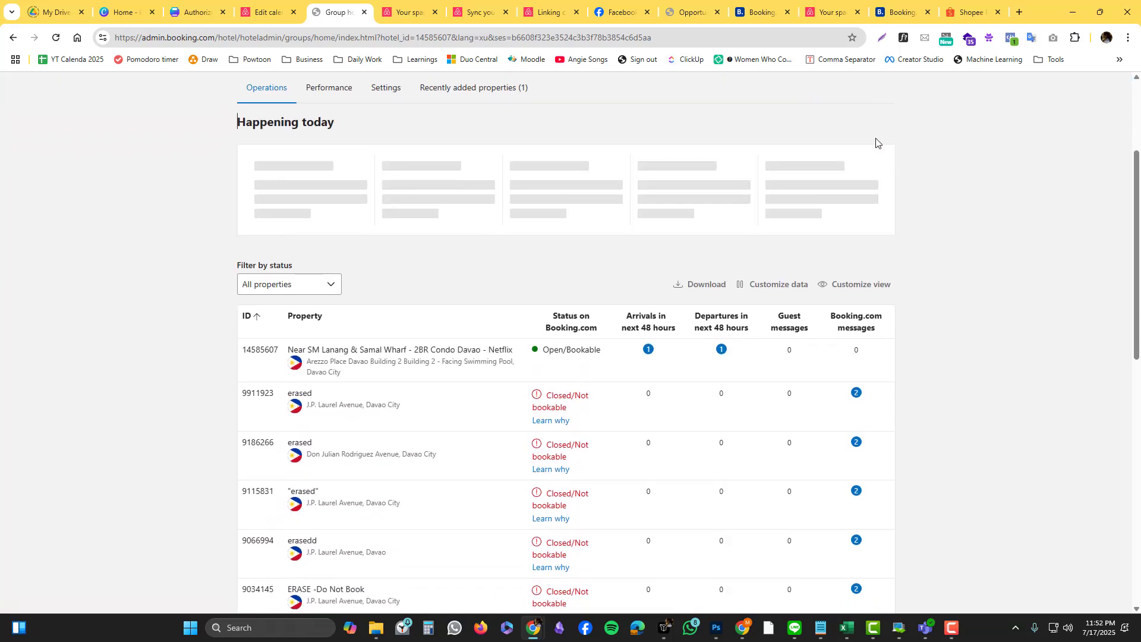
{"action": "left_click", "coordinate": [885, 92]}
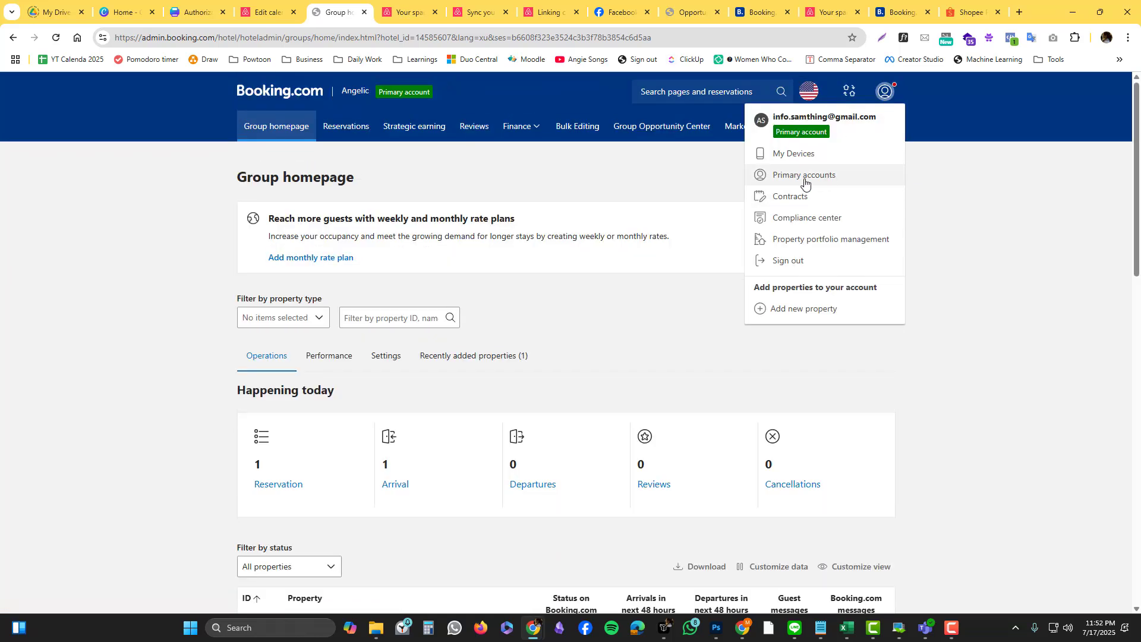
{"action": "left_click", "coordinate": [277, 91]}
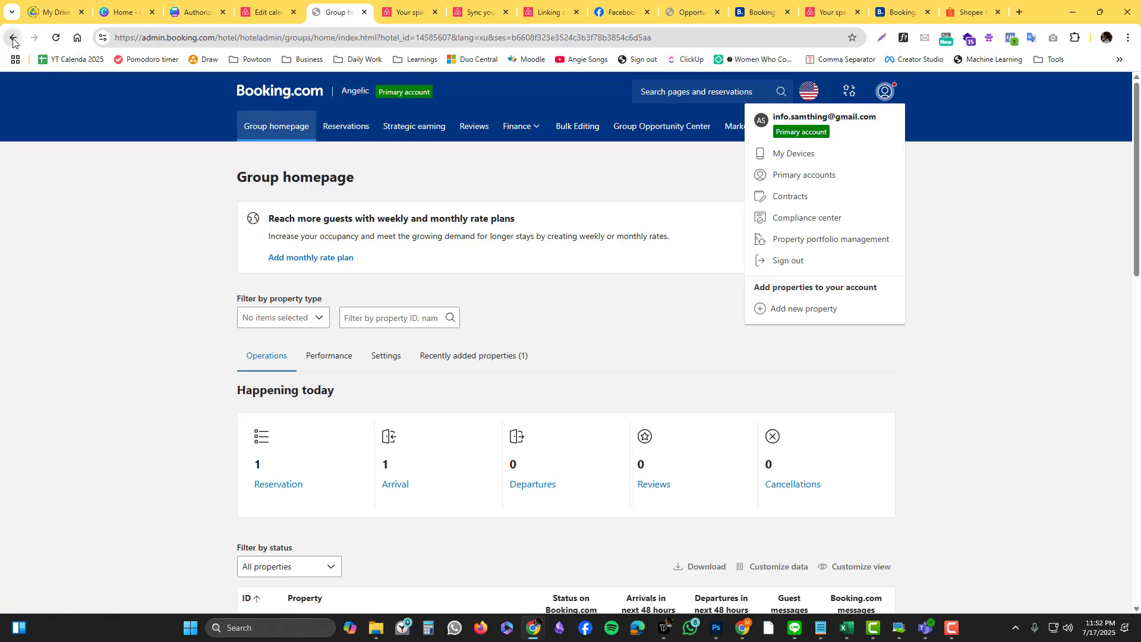
{"action": "left_click", "coordinate": [333, 93]}
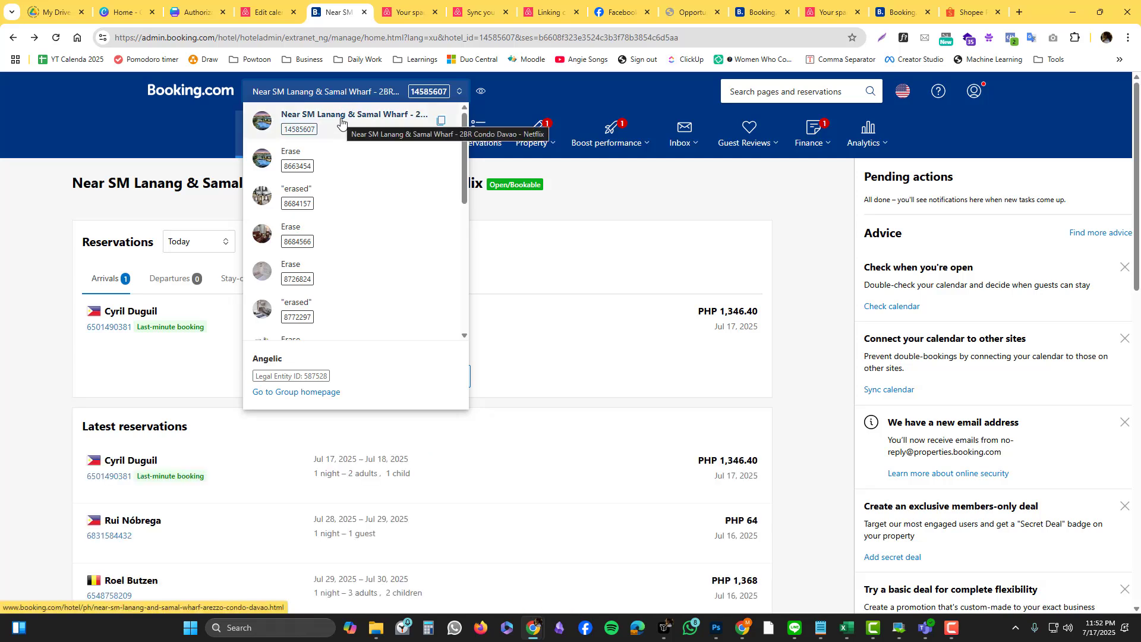
{"action": "left_click", "coordinate": [342, 121]}
{"action": "left_click", "coordinate": [313, 12]}
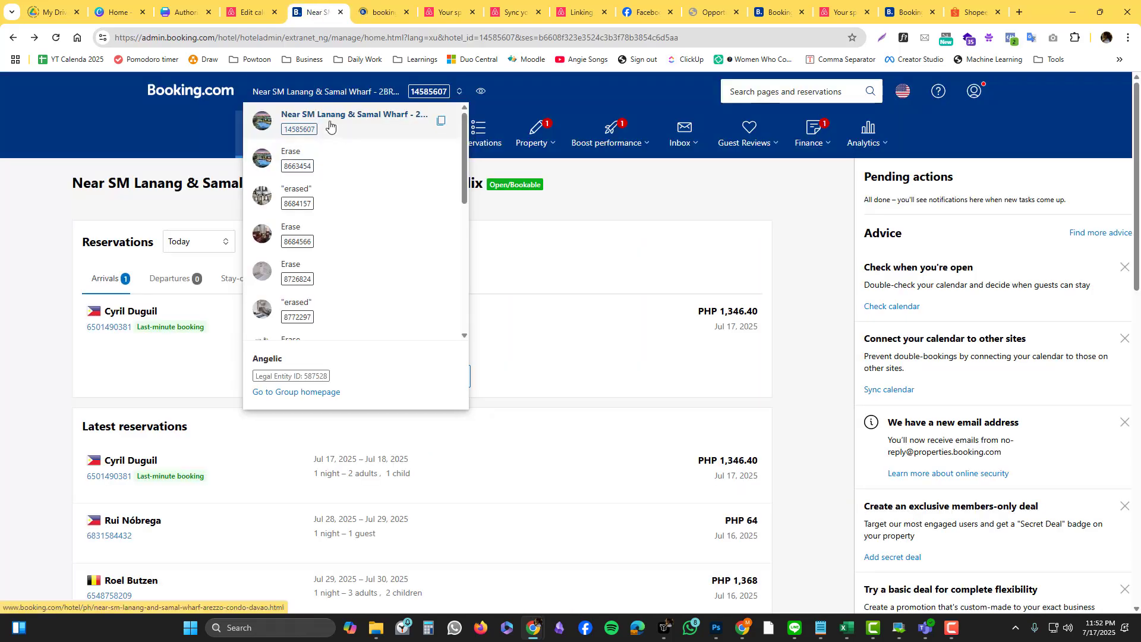
{"action": "left_click", "coordinate": [333, 92]}
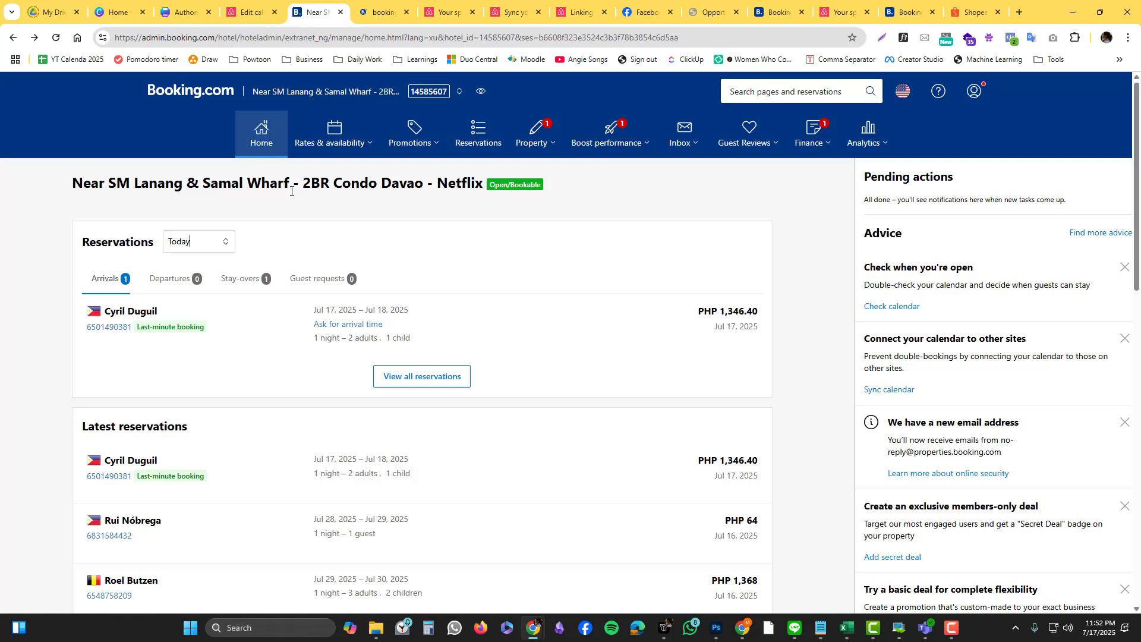
Step: Start a new calendar connection in Sync calendars and paste the Airbnb iCal link
{"action": "left_click", "coordinate": [343, 143]}
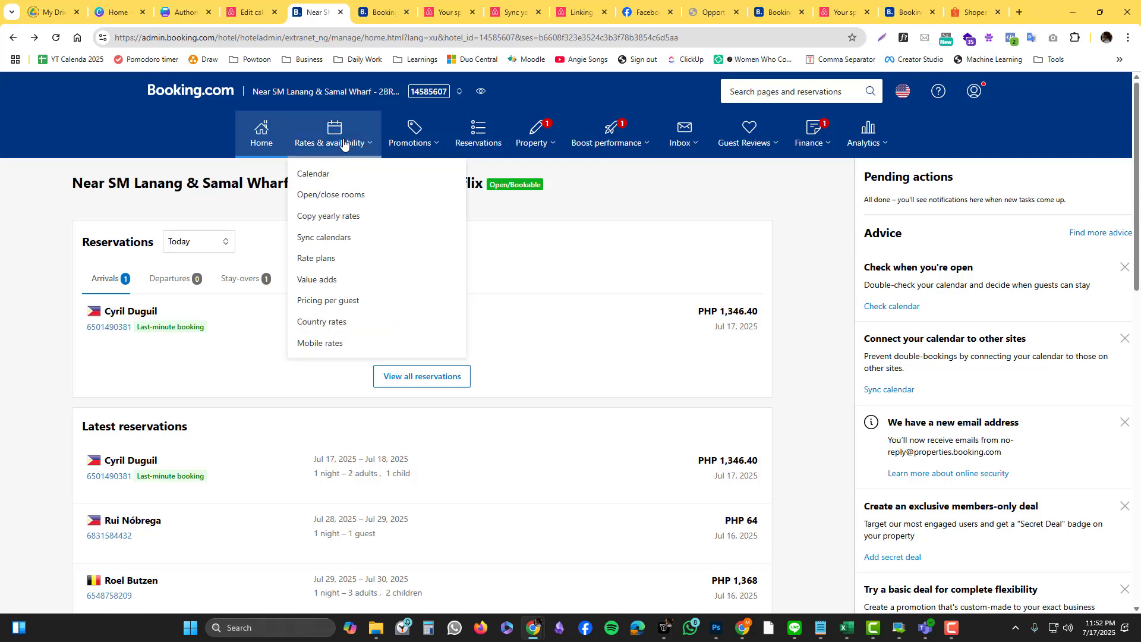
{"action": "left_click", "coordinate": [365, 237]}
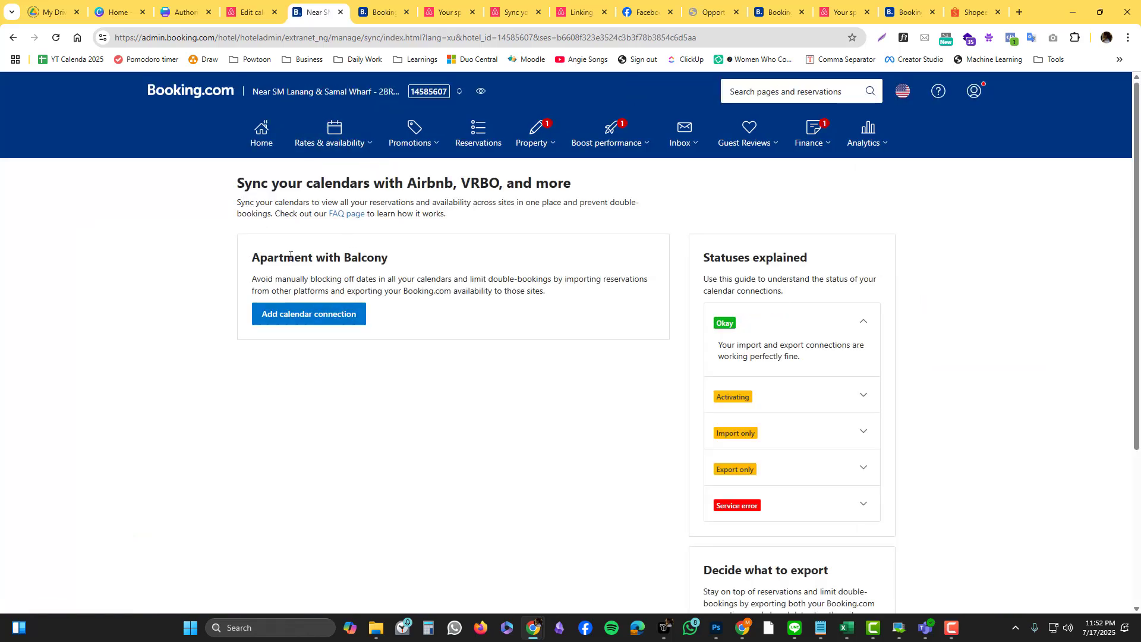
{"action": "left_click", "coordinate": [330, 320]}
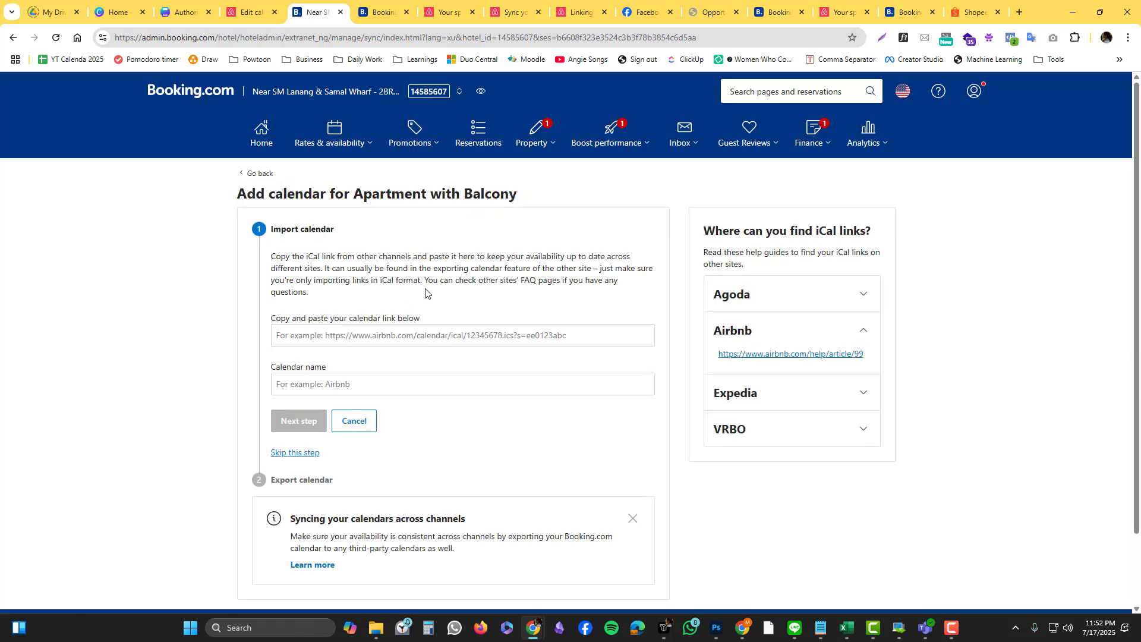
{"action": "left_click", "coordinate": [405, 328]}
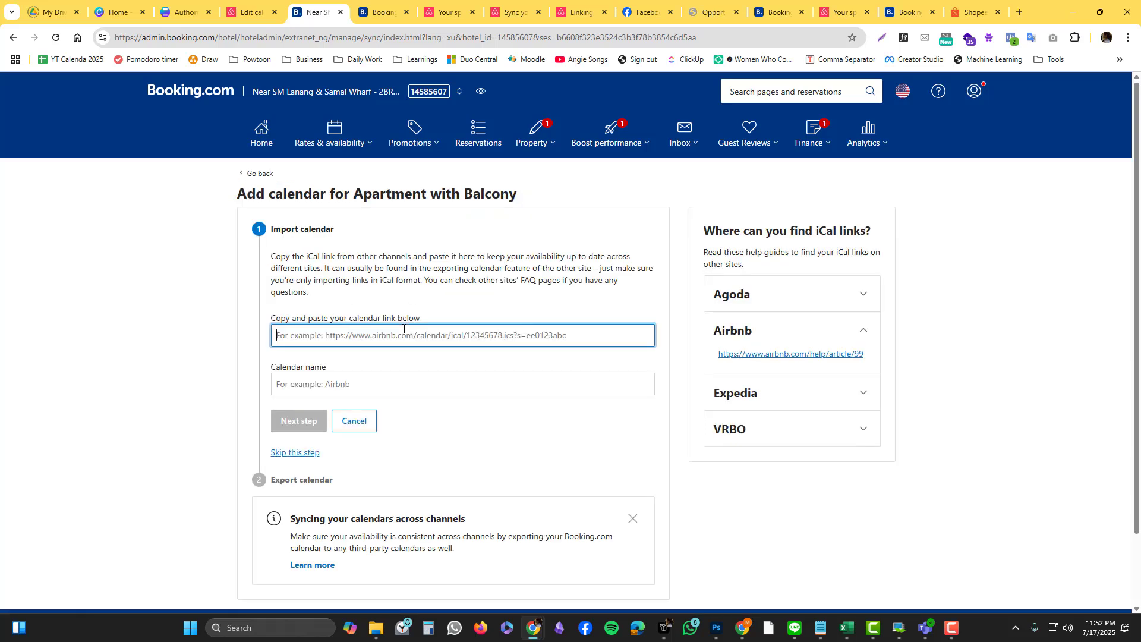
{"action": "key", "text": "ctrl+shift+Tab"}
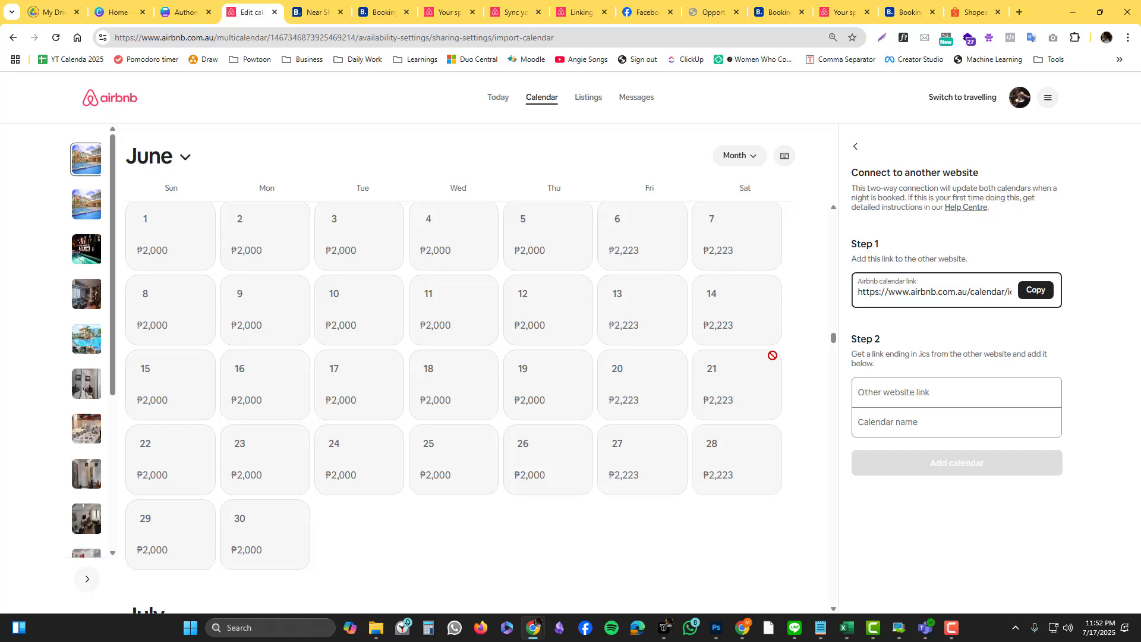
{"action": "left_click", "coordinate": [318, 12]}
Step: Trim the calendar name to airbnb.com.ph and submit to reach the Export calendar step
{"action": "left_click", "coordinate": [303, 387]}
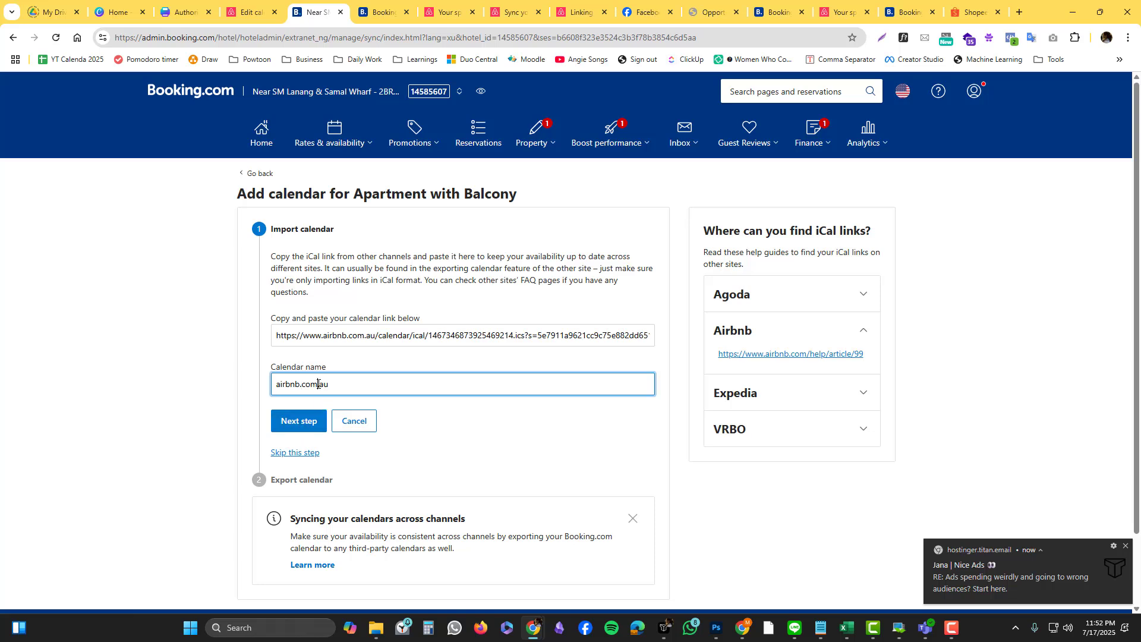
{"action": "left_click", "coordinate": [318, 383]}
{"action": "key", "text": "Delete"}
{"action": "key", "text": "Delete"}
{"action": "key", "text": "Delete"}
{"action": "key", "text": "Return"}
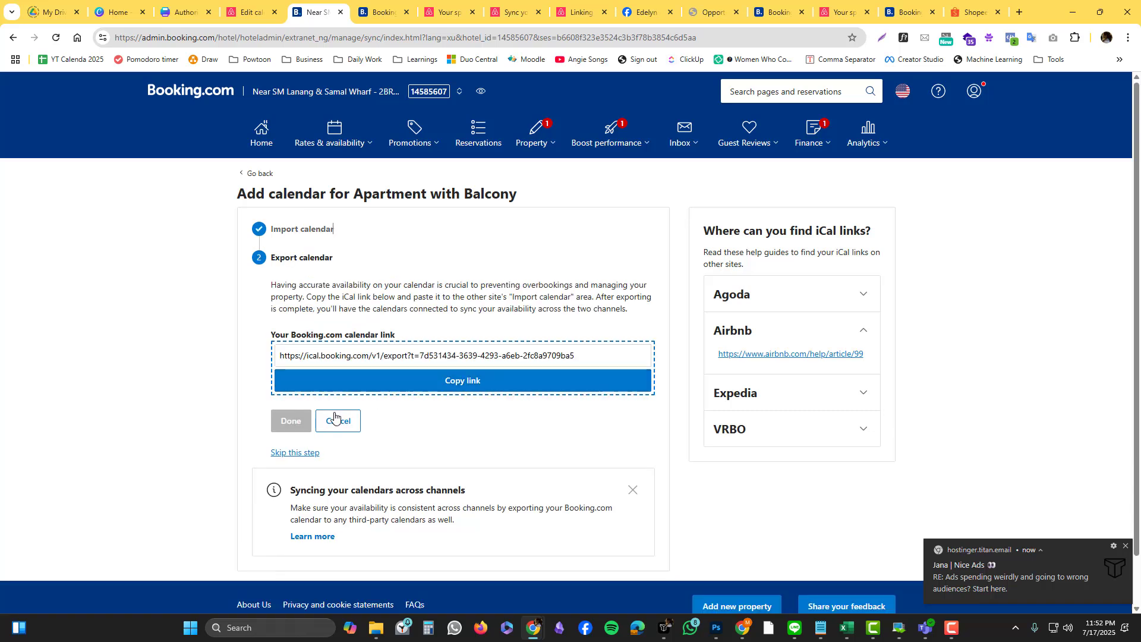
Step: Select and copy the property's Booking.com export iCal link from the Export calendar step
{"action": "left_click", "coordinate": [415, 387]}
{"action": "left_click", "coordinate": [513, 350]}
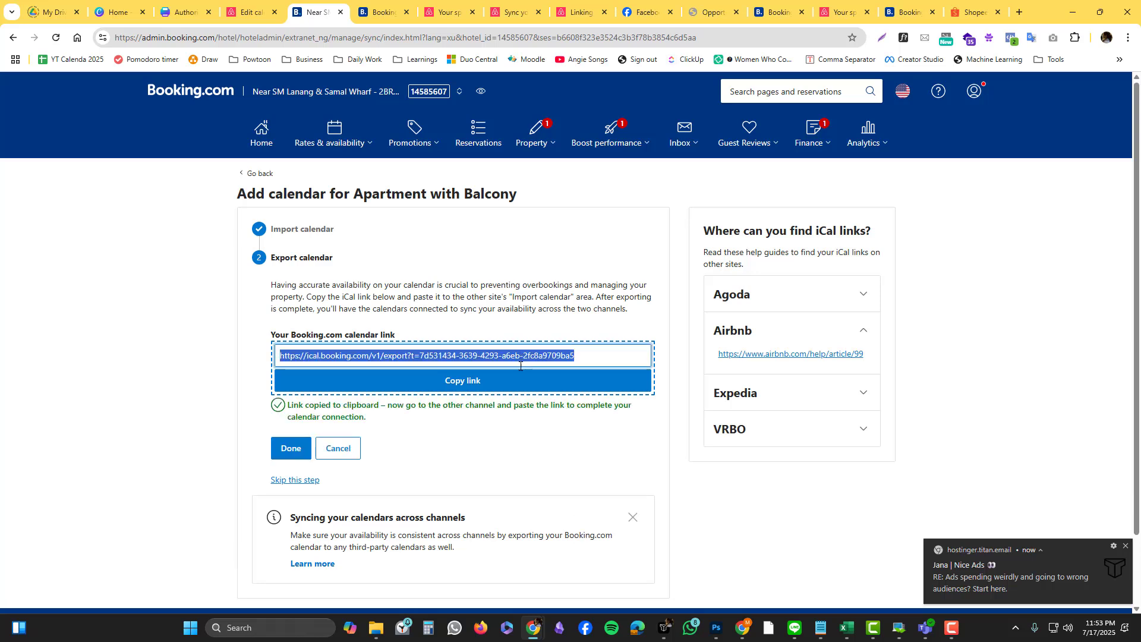
{"action": "left_click", "coordinate": [515, 349]}
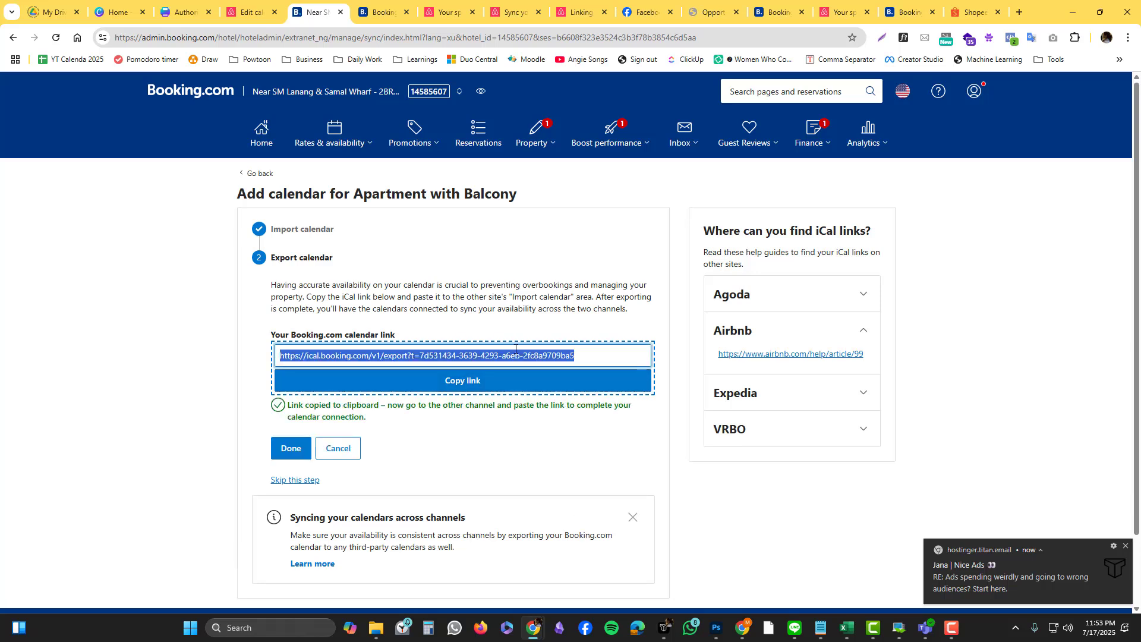
{"action": "left_click", "coordinate": [476, 375]}
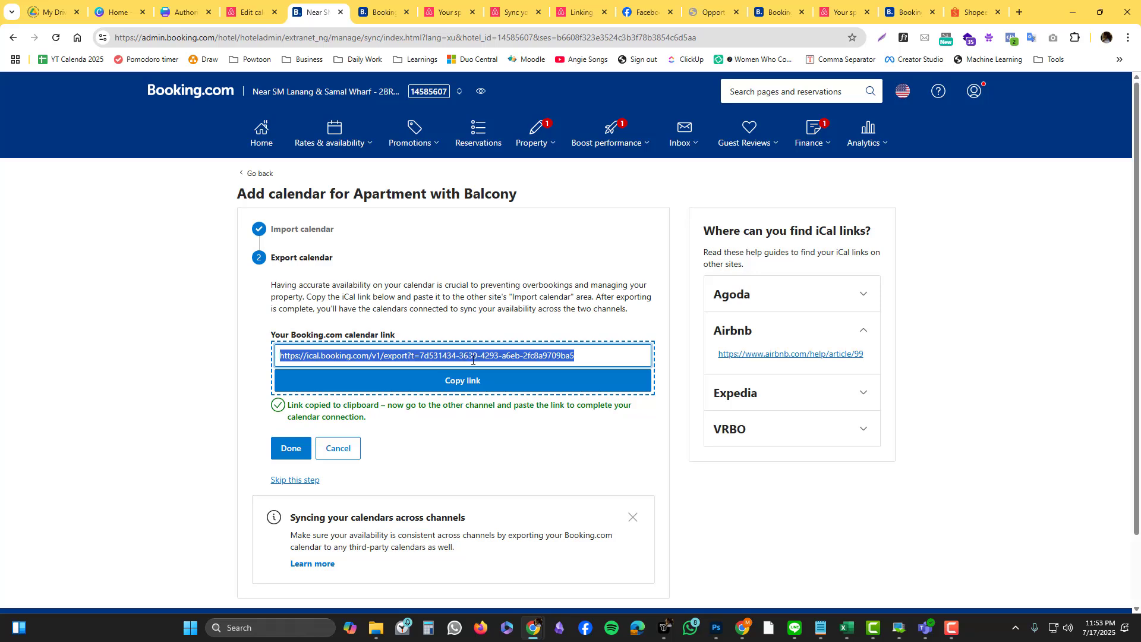
Step: Paste the Booking.com link into Airbnb's other-website field, name it Booking.com, and add it
{"action": "left_click", "coordinate": [253, 13]}
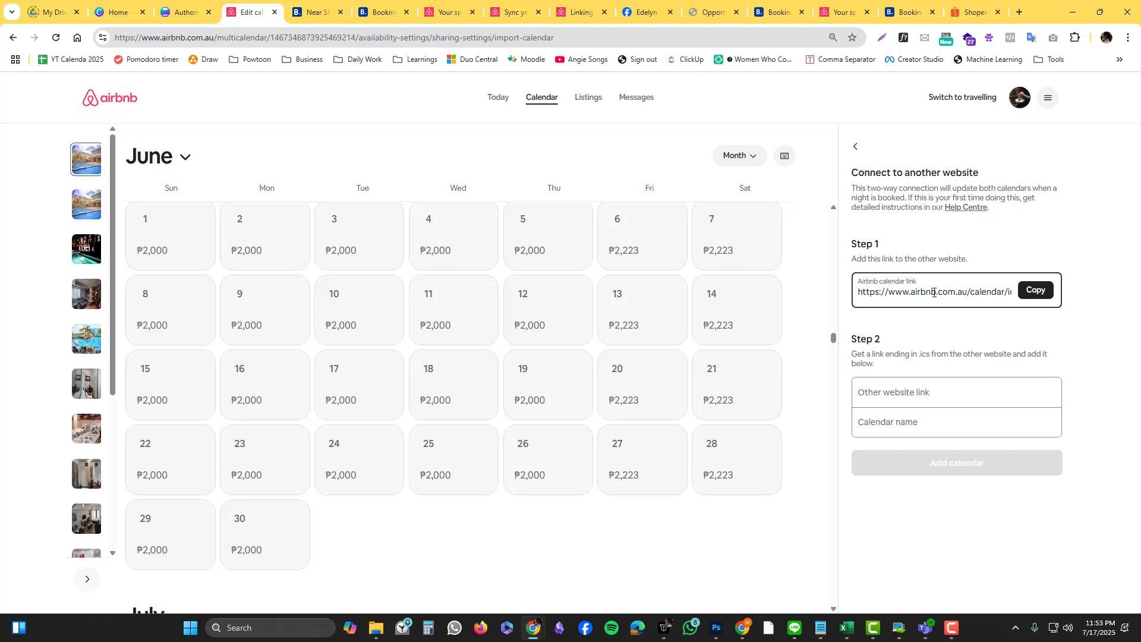
{"action": "left_click", "coordinate": [880, 393]}
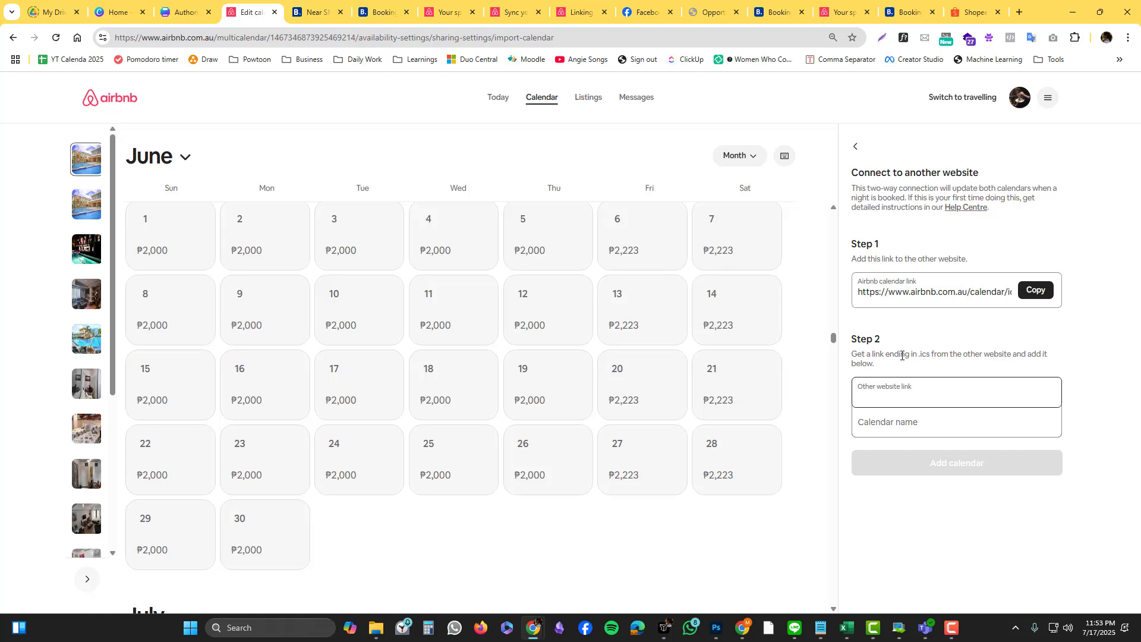
{"action": "key", "text": "ctrl+v"}
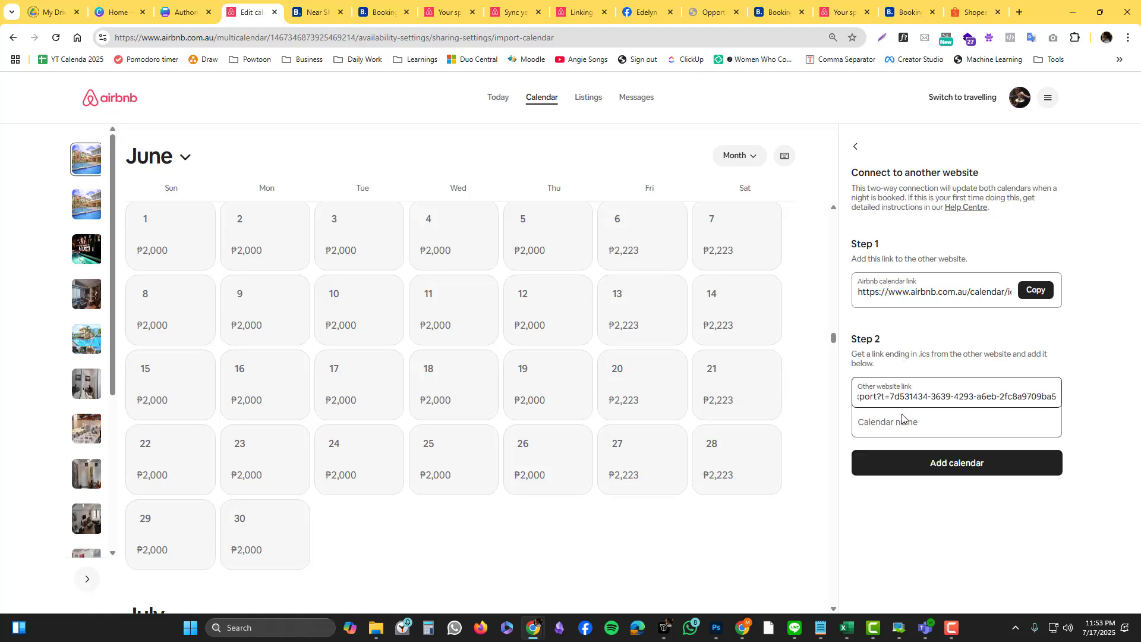
{"action": "left_click", "coordinate": [903, 421]}
{"action": "type", "text": "Booking.com"}
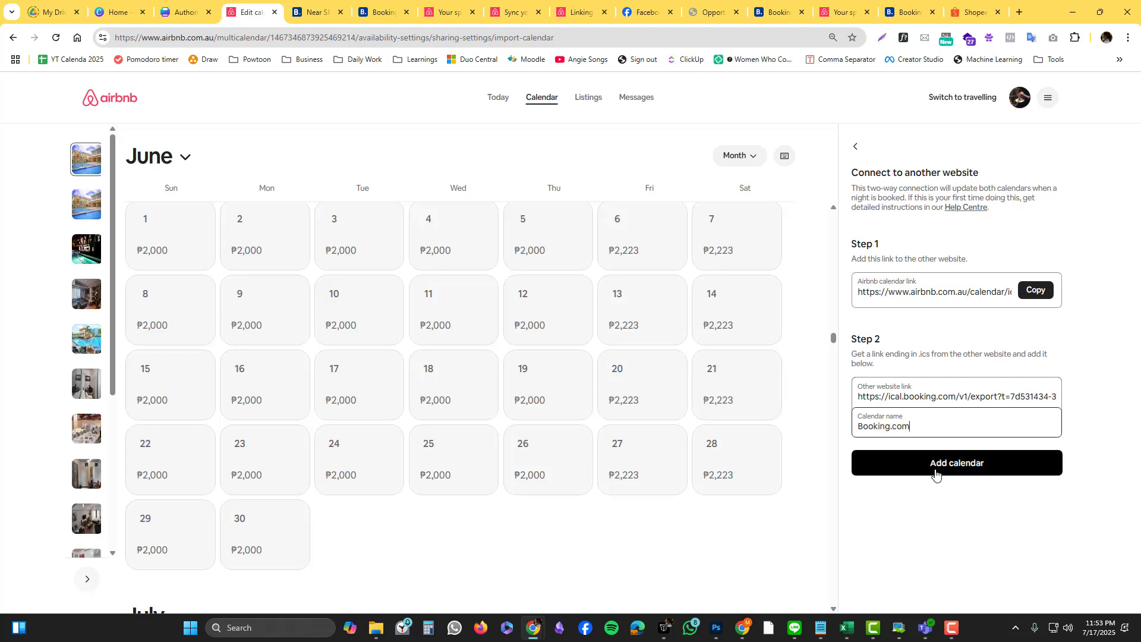
{"action": "left_click", "coordinate": [936, 474]}
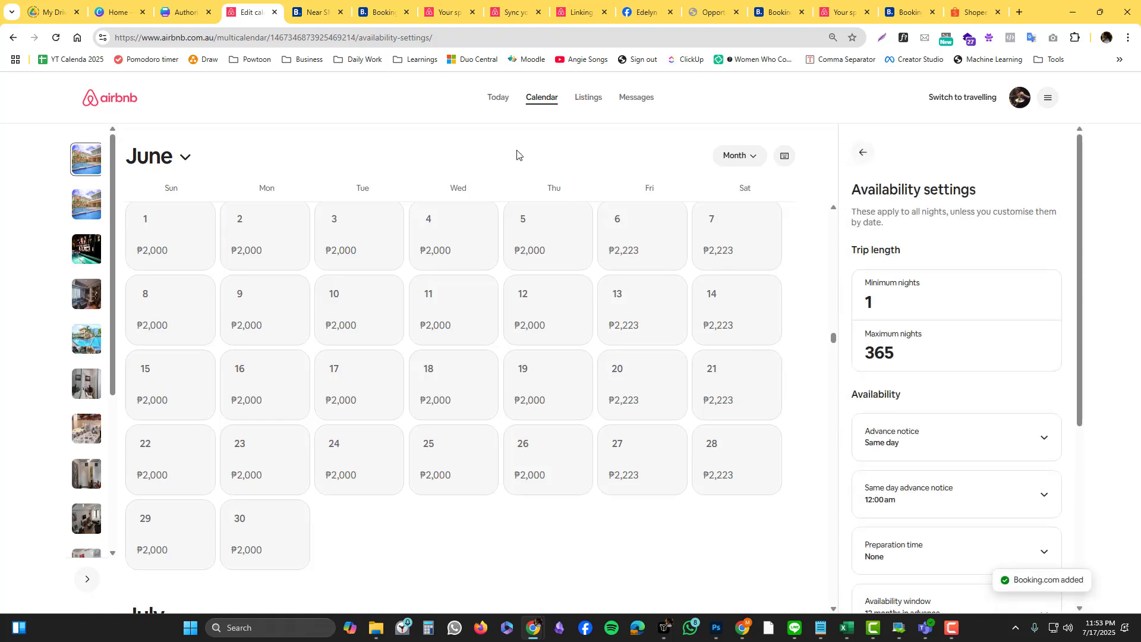
Step: Flip between the Airbnb settings and Booking.com export tabs, ending on Airbnb
{"action": "left_click", "coordinate": [376, 5]}
{"action": "left_click", "coordinate": [321, 6]}
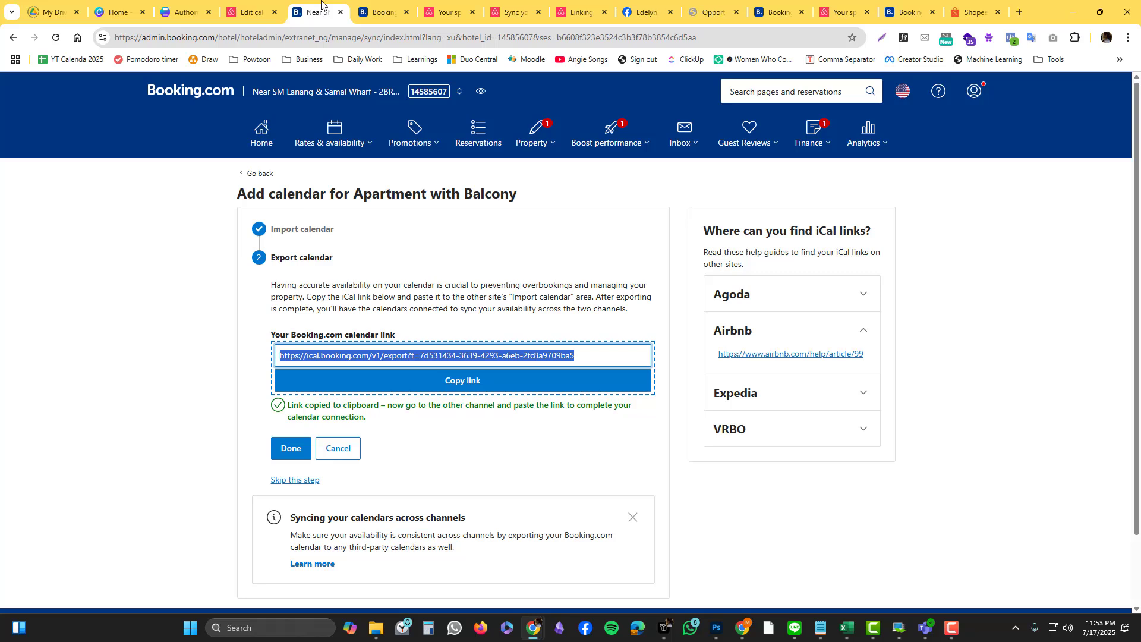
{"action": "left_click", "coordinate": [255, 6]}
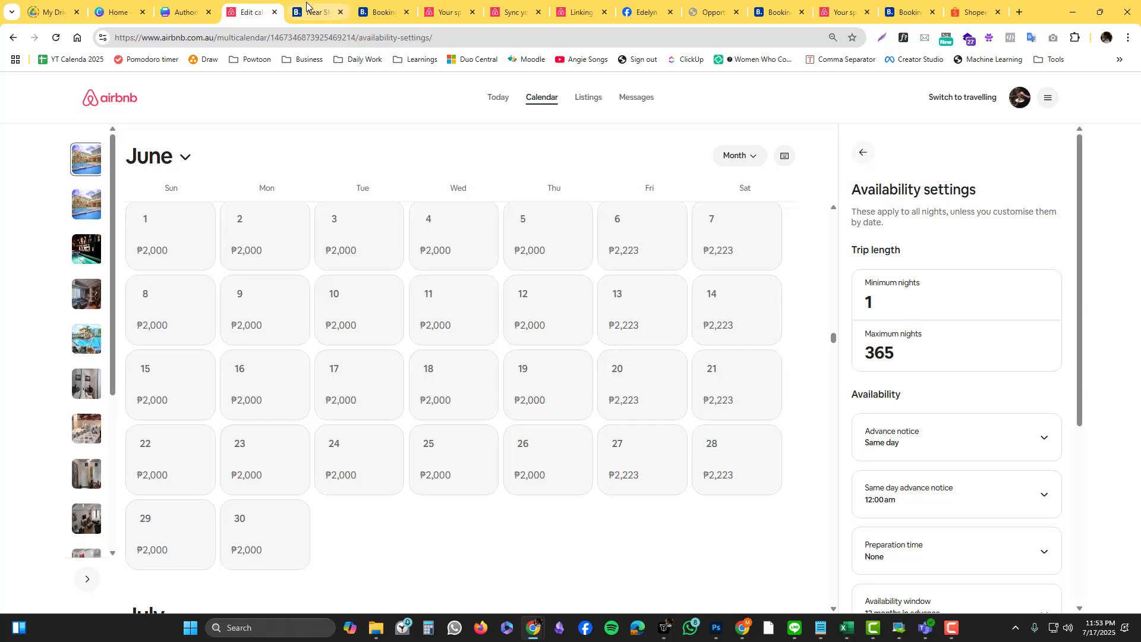
{"action": "left_click", "coordinate": [306, 6]}
{"action": "left_click", "coordinate": [238, 3]}
{"action": "left_click", "coordinate": [319, 8]}
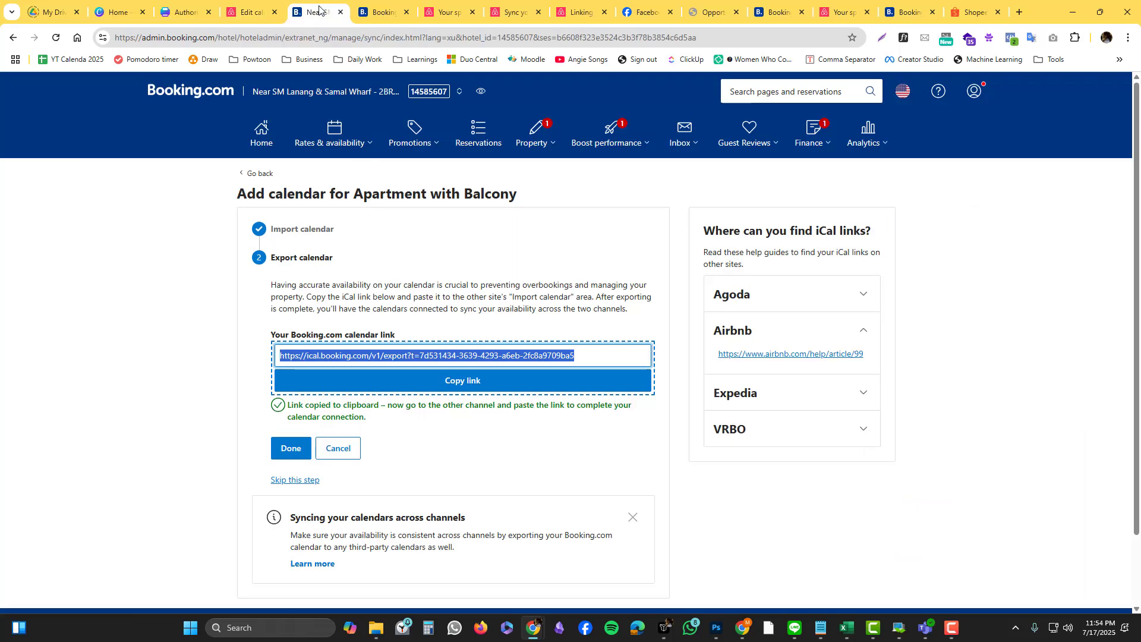
{"action": "left_click", "coordinate": [254, 7]}
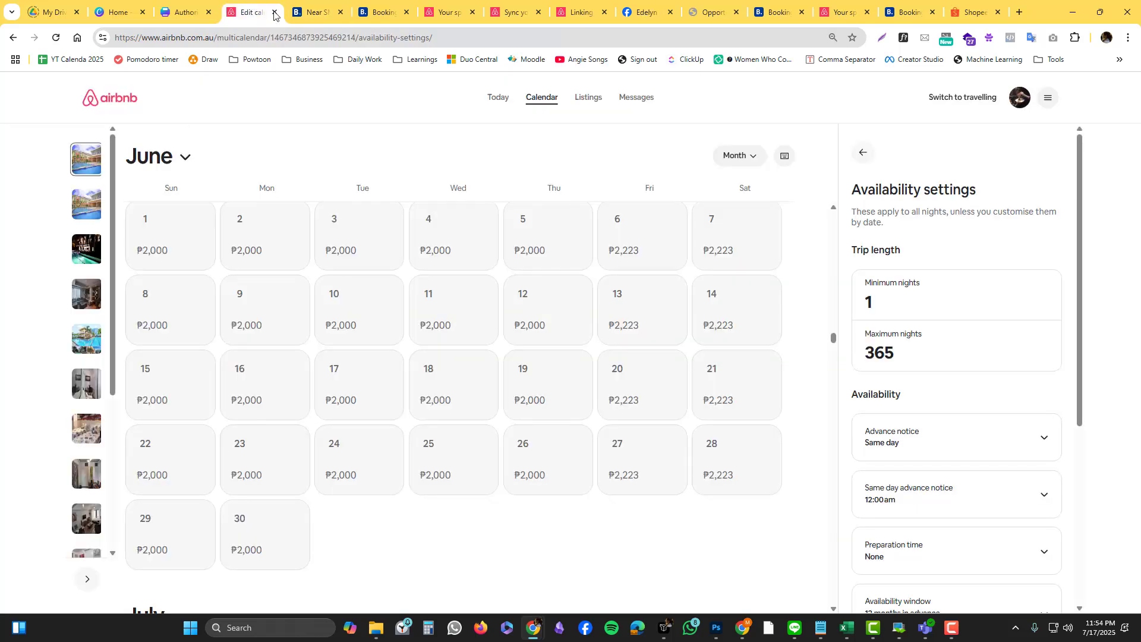
Step: Confirm Booking.com is listed under connected calendars, last updated 17 July at 9:53 pm
{"action": "scroll", "coordinate": [320, 241], "scroll_direction": "up", "scroll_amount": 5}
{"action": "scroll", "coordinate": [533, 267], "scroll_direction": "up", "scroll_amount": 8}
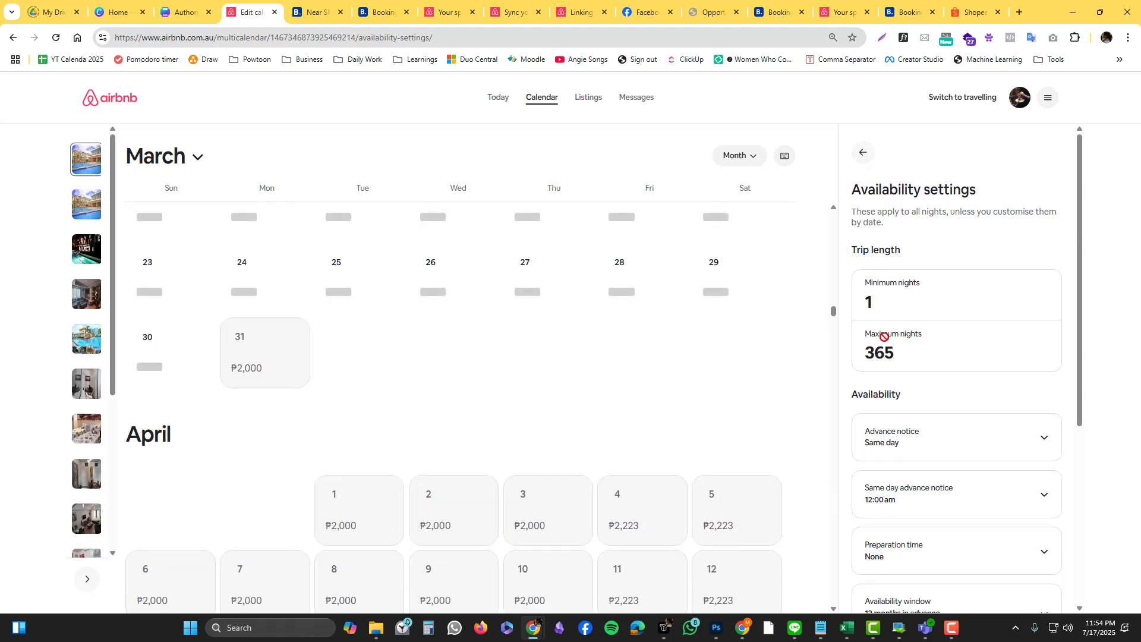
{"action": "scroll", "coordinate": [894, 348], "scroll_direction": "down", "scroll_amount": 5}
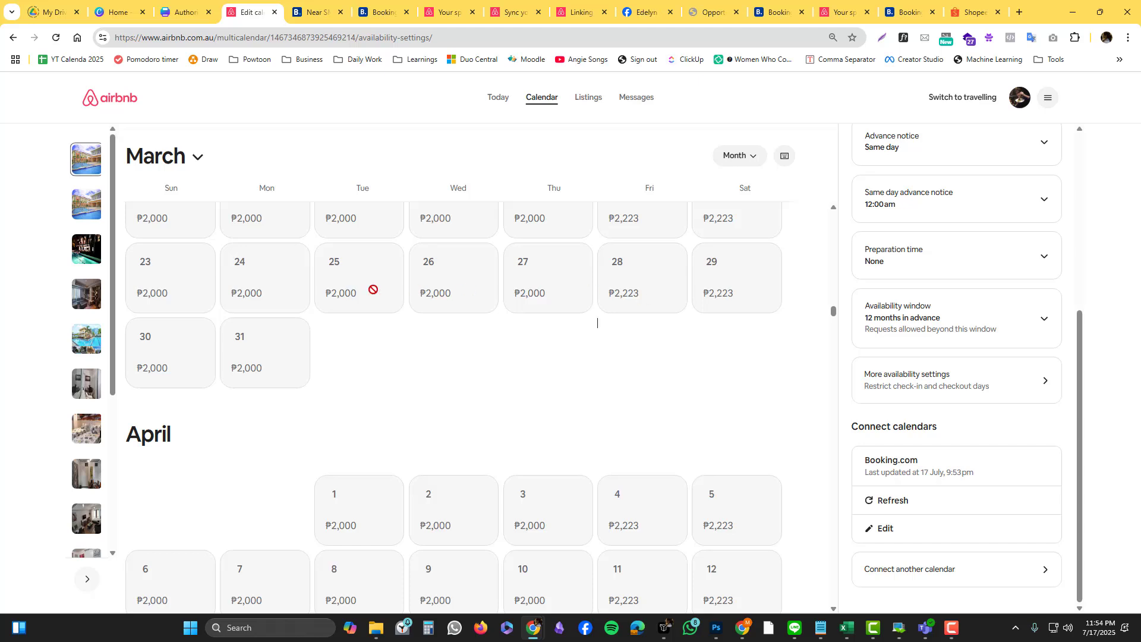
{"action": "scroll", "coordinate": [372, 288], "scroll_direction": "up", "scroll_amount": 5}
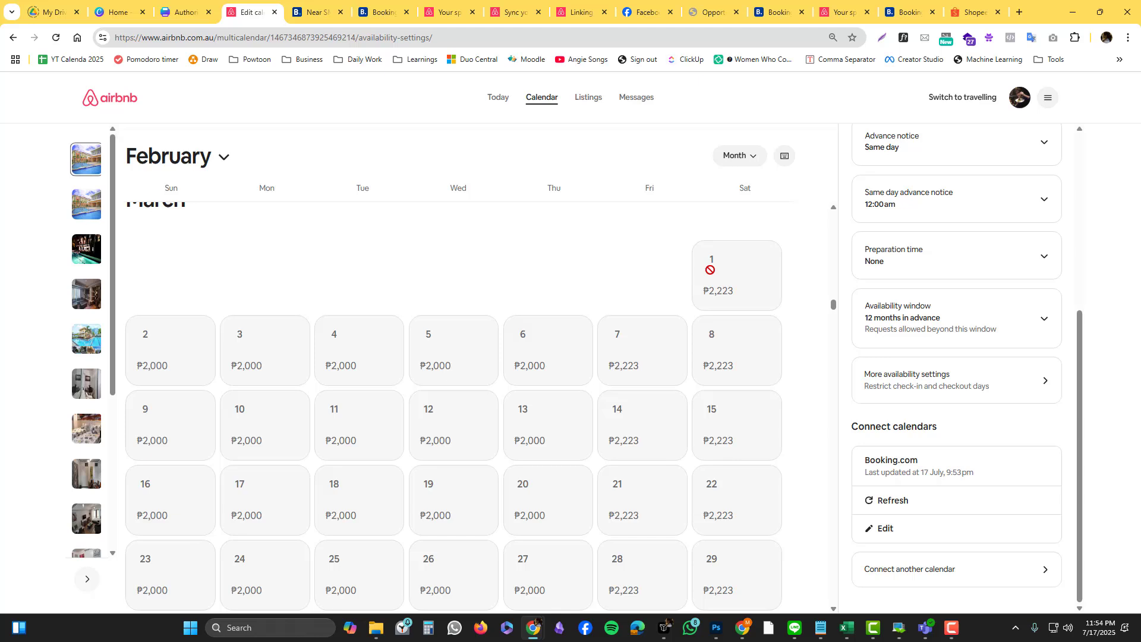
{"action": "scroll", "coordinate": [856, 275], "scroll_direction": "up", "scroll_amount": 5}
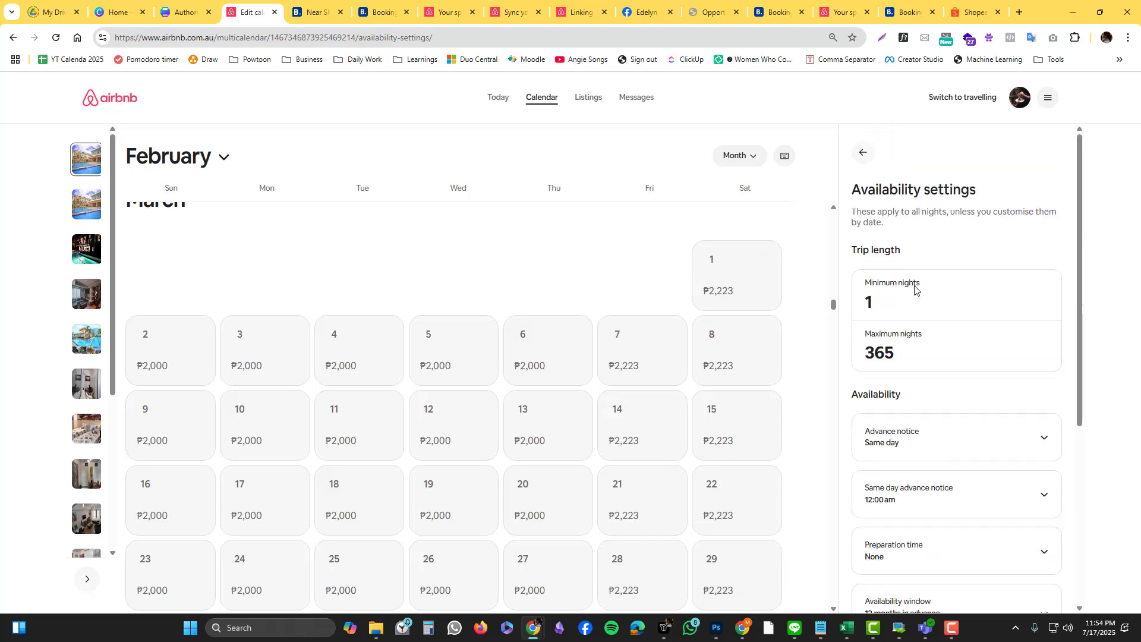
{"action": "left_click", "coordinate": [861, 156]}
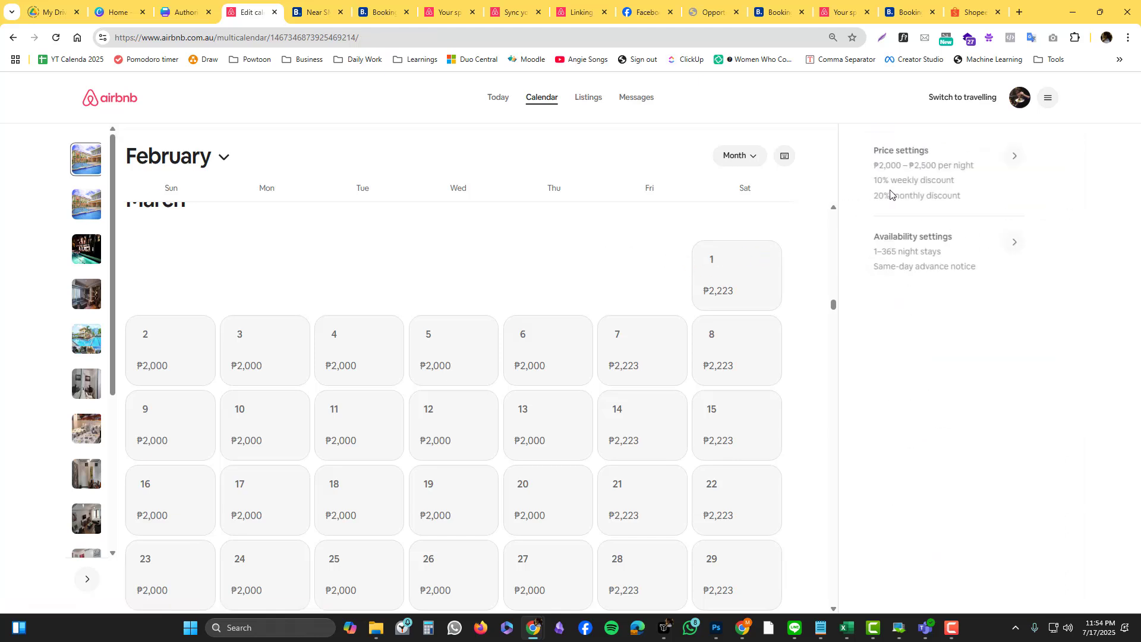
{"action": "left_click", "coordinate": [945, 254]}
{"action": "scroll", "coordinate": [946, 262], "scroll_direction": "down", "scroll_amount": 5}
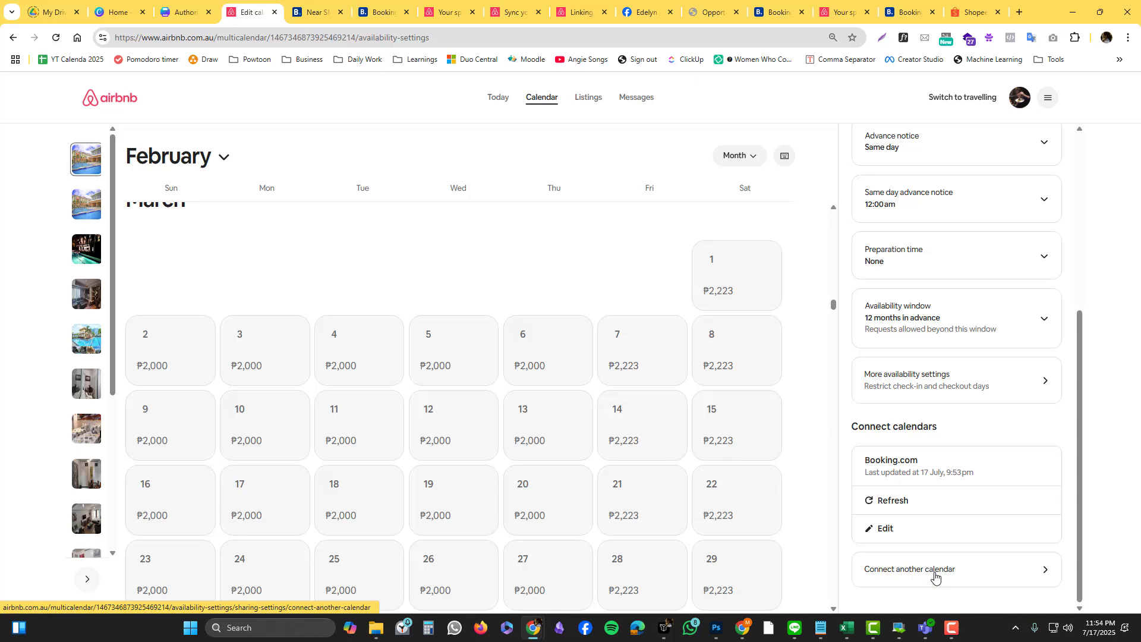
Step: Open Booking.com's Sync calendars page to see airbnb.com.ph exported 1 minute ago with status Okay
{"action": "left_click", "coordinate": [315, 12]}
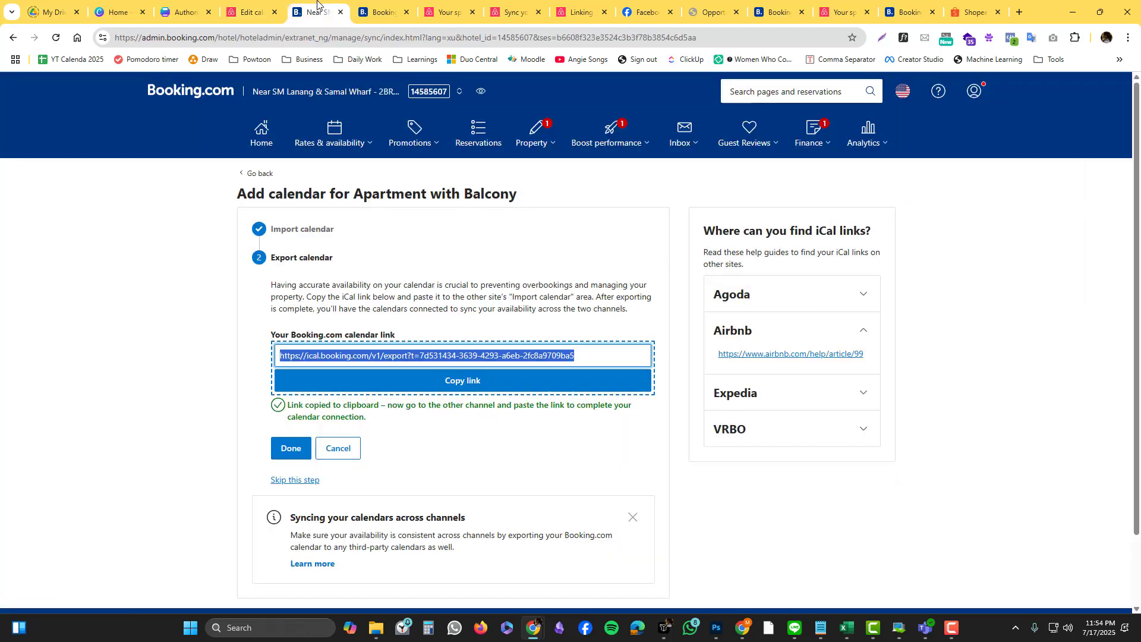
{"action": "left_click", "coordinate": [339, 137]}
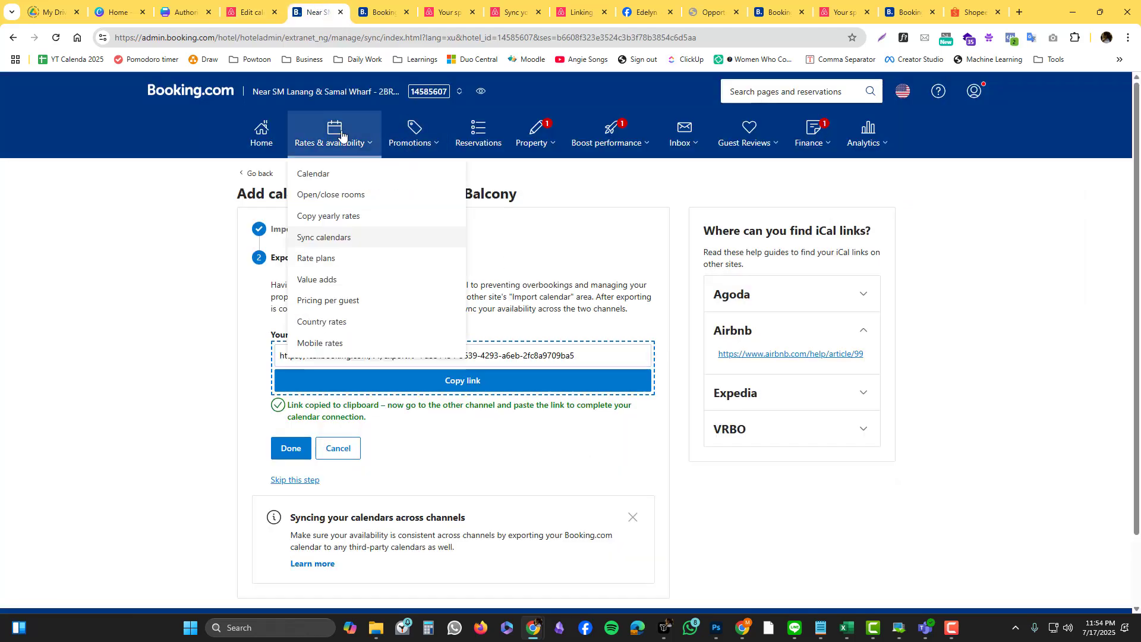
{"action": "left_click", "coordinate": [328, 240]}
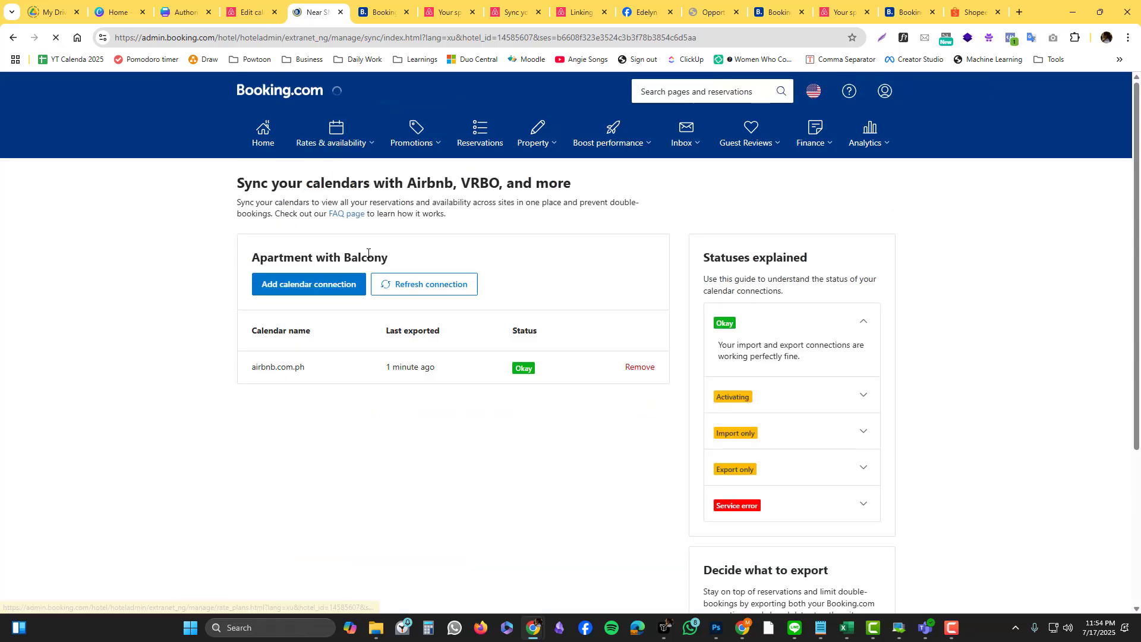
{"action": "left_click", "coordinate": [355, 143]}
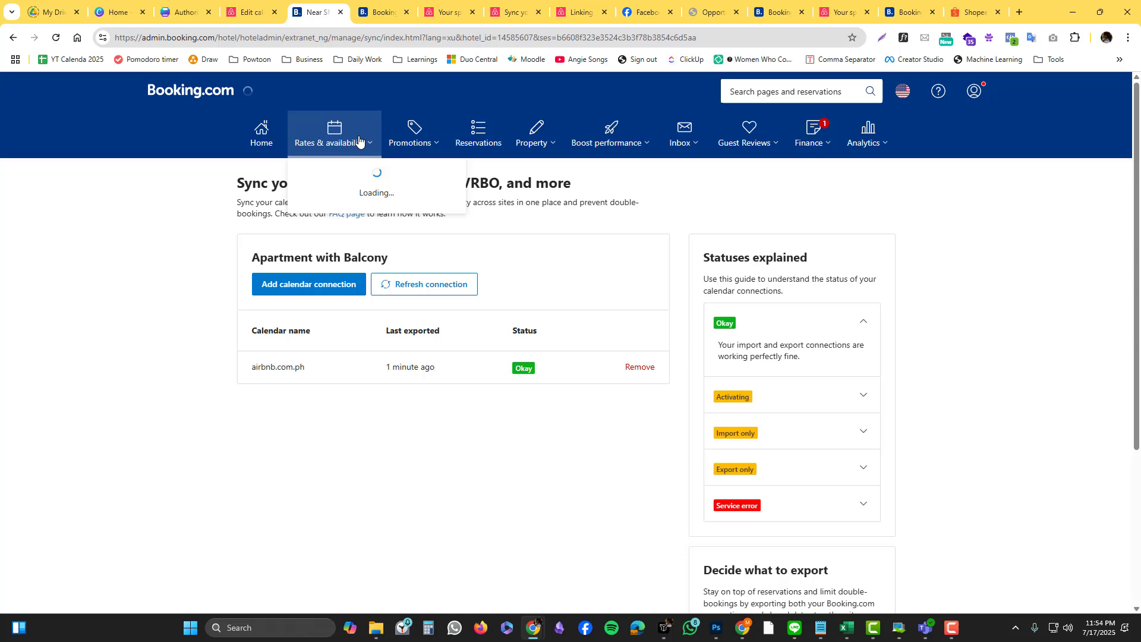
{"action": "left_click", "coordinate": [344, 240]}
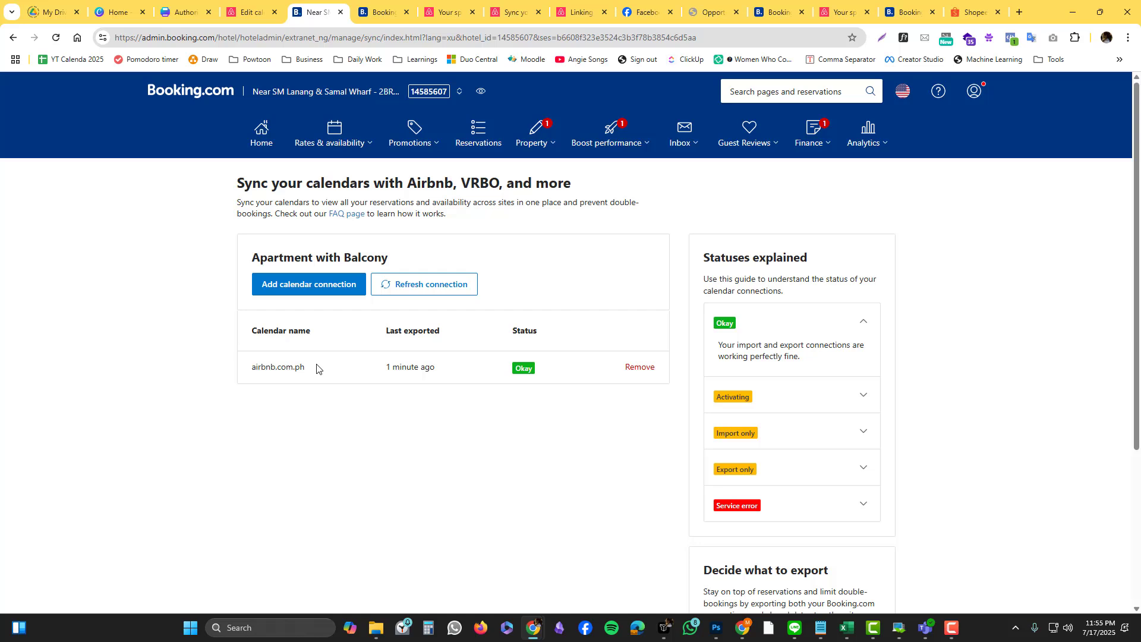
{"action": "left_click", "coordinate": [235, 13]}
{"action": "left_click", "coordinate": [313, 12]}
Step: Reload the Airbnb hosting calendar, then go back to Booking.com showing airbnb.com.ph as Okay
{"action": "left_click", "coordinate": [262, 13]}
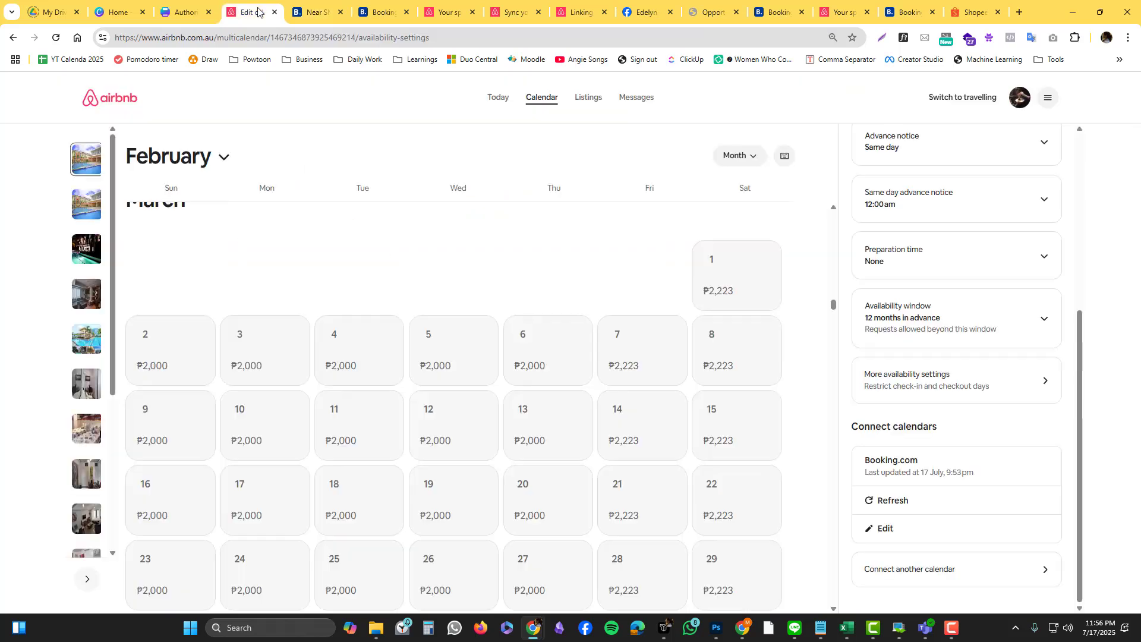
{"action": "left_click", "coordinate": [538, 104]}
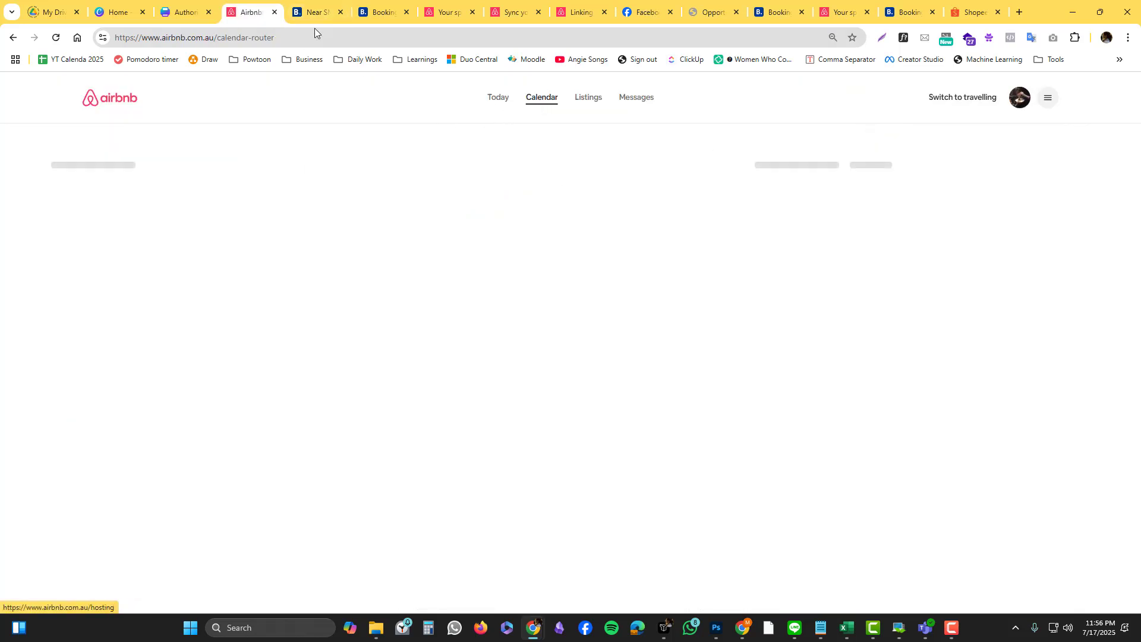
{"action": "left_click", "coordinate": [316, 12]}
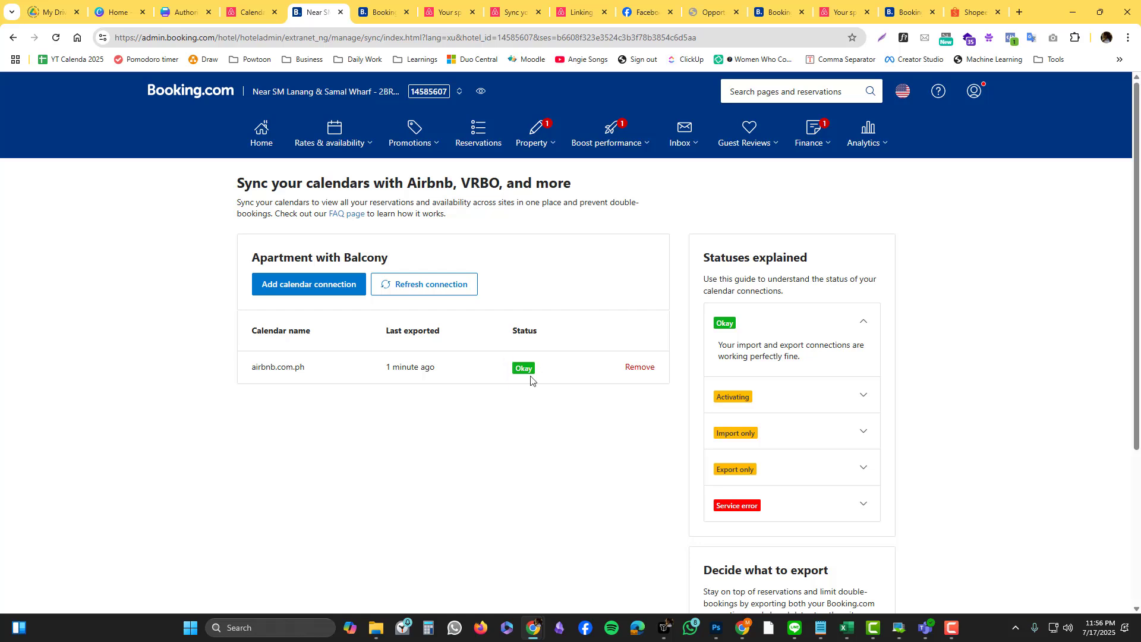
Step: Refresh the airbnb.com.ph calendar connection in Booking.com so it re-exports with status Okay
{"action": "left_click", "coordinate": [440, 294]}
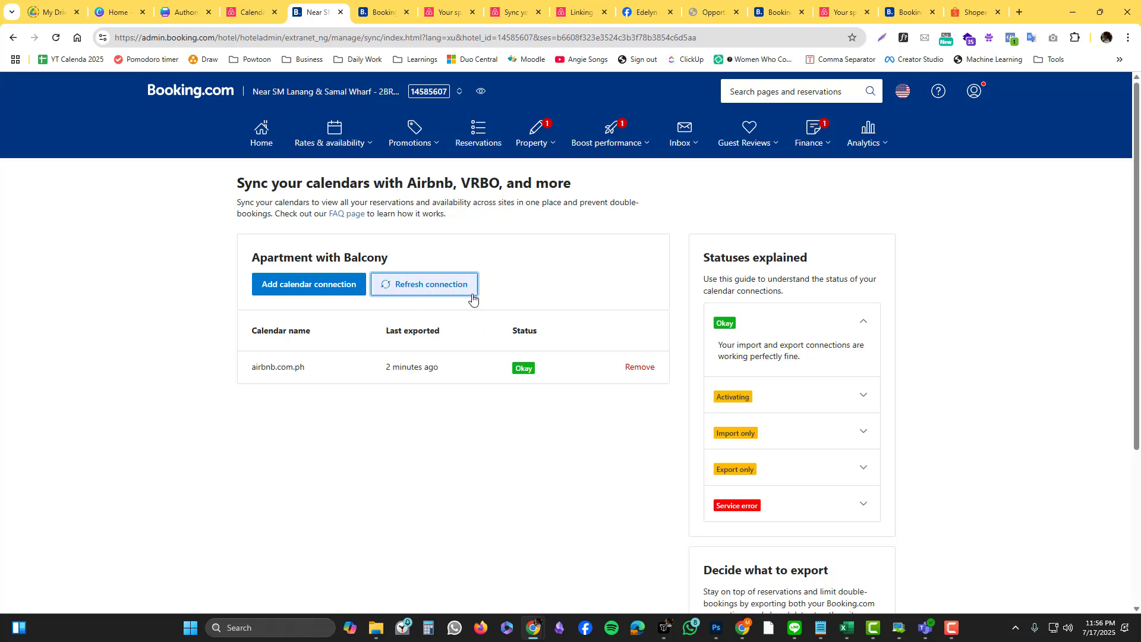